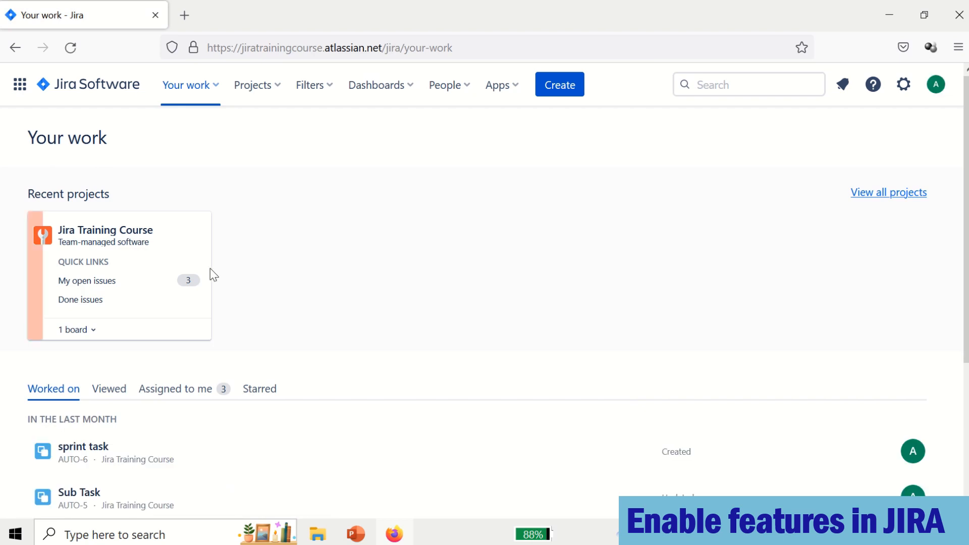
Open the Features page in the settings of the Jira Training Course project
left_click(116, 243)
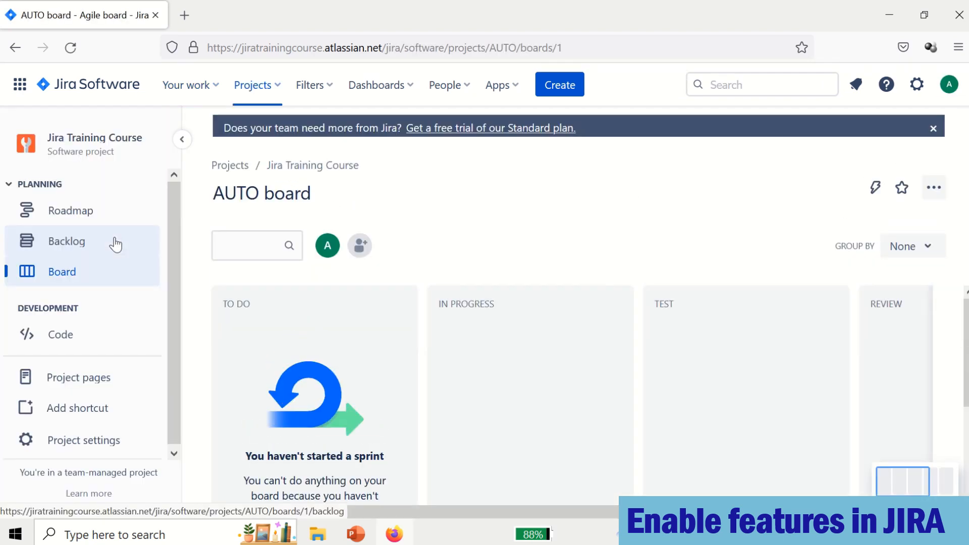
left_click(69, 243)
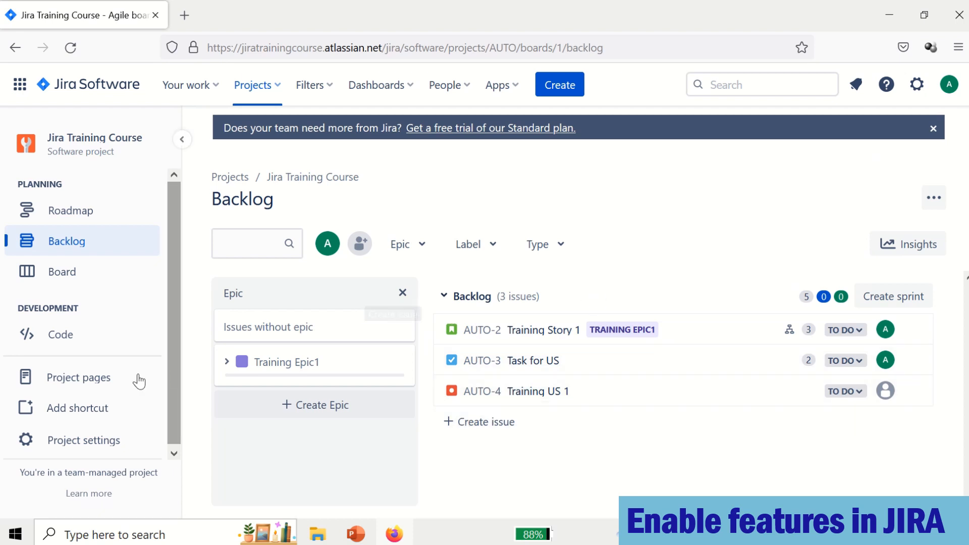
left_click_drag(173, 385, 176, 413)
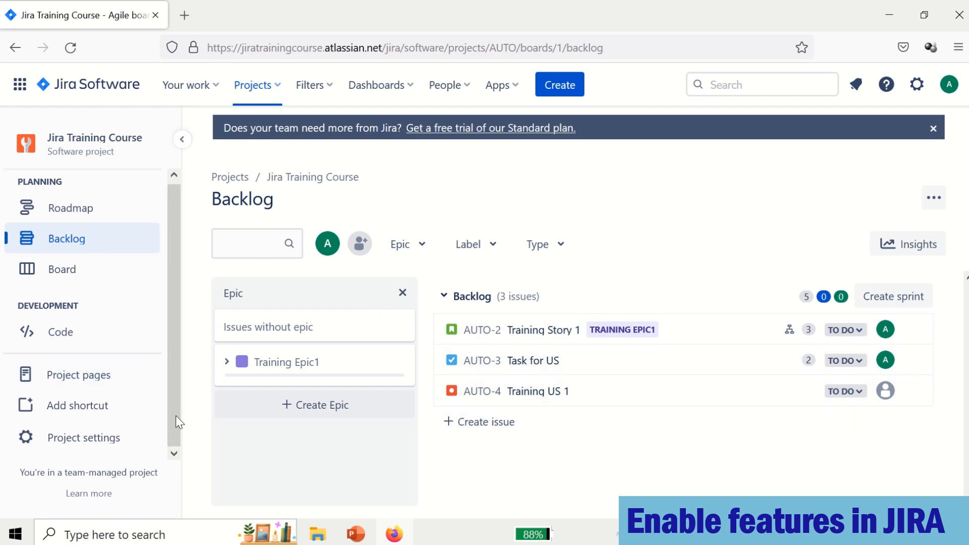
left_click(83, 443)
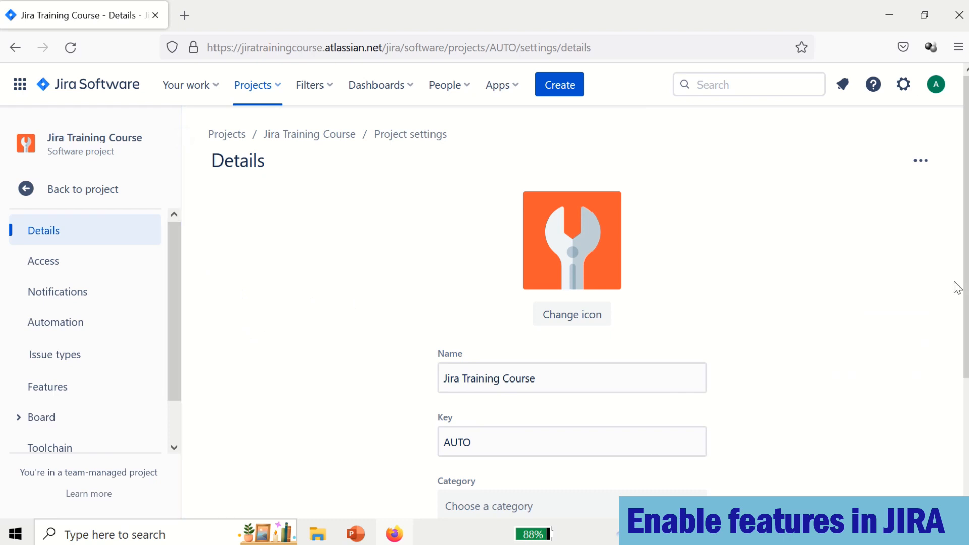
scroll(965, 282, "down", 3)
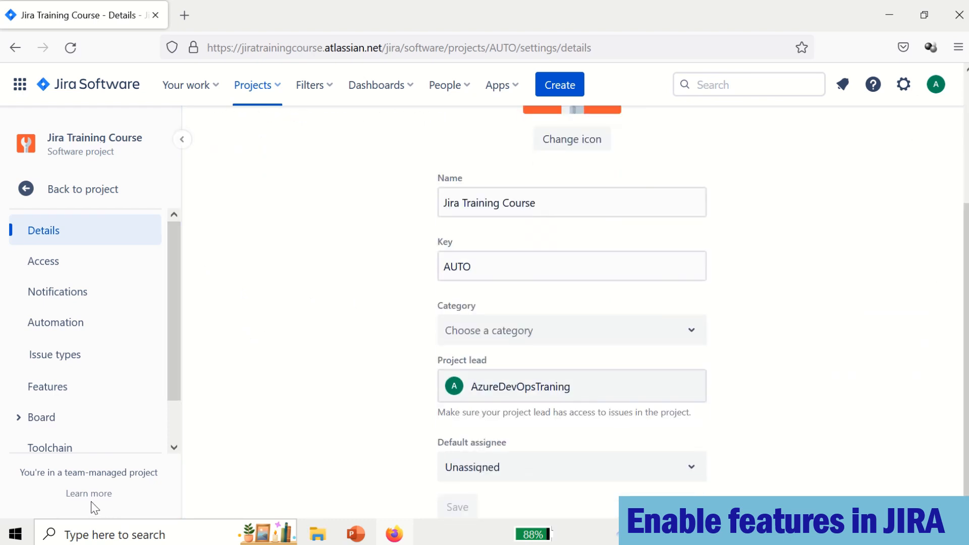
left_click(46, 393)
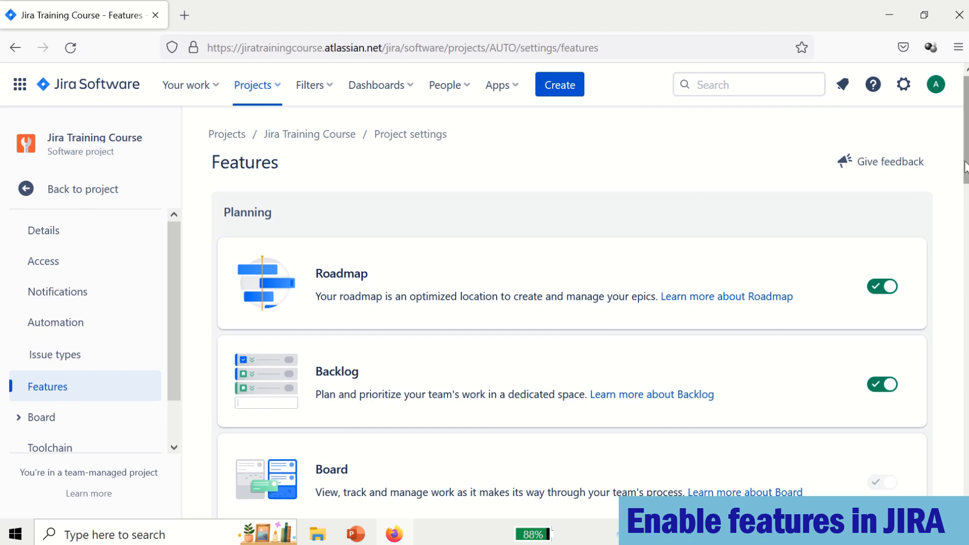
Read the help article about the Roadmap feature and close it
mouse_move(967, 167)
left_mouse_down()
mouse_move(968, 200)
mouse_move(967, 165)
left_mouse_up()
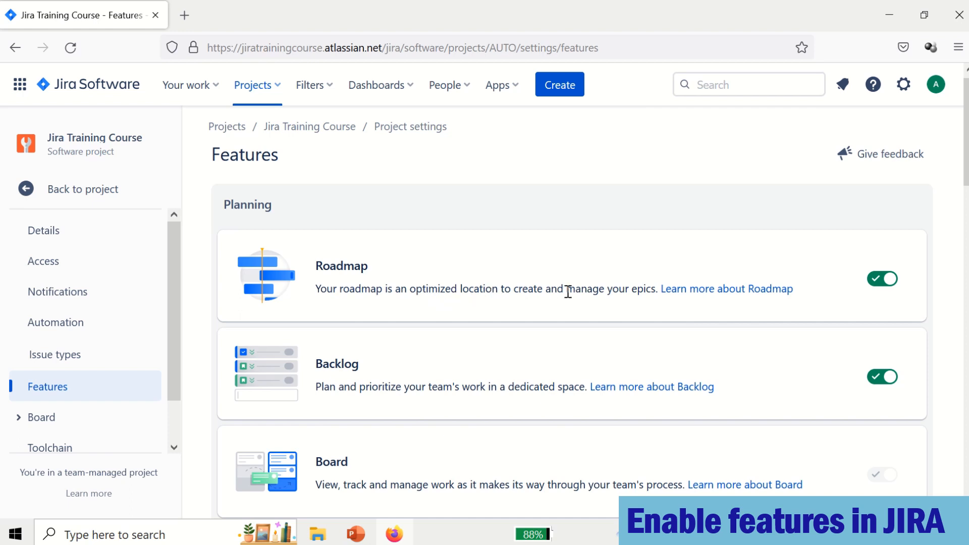
right_click(715, 293)
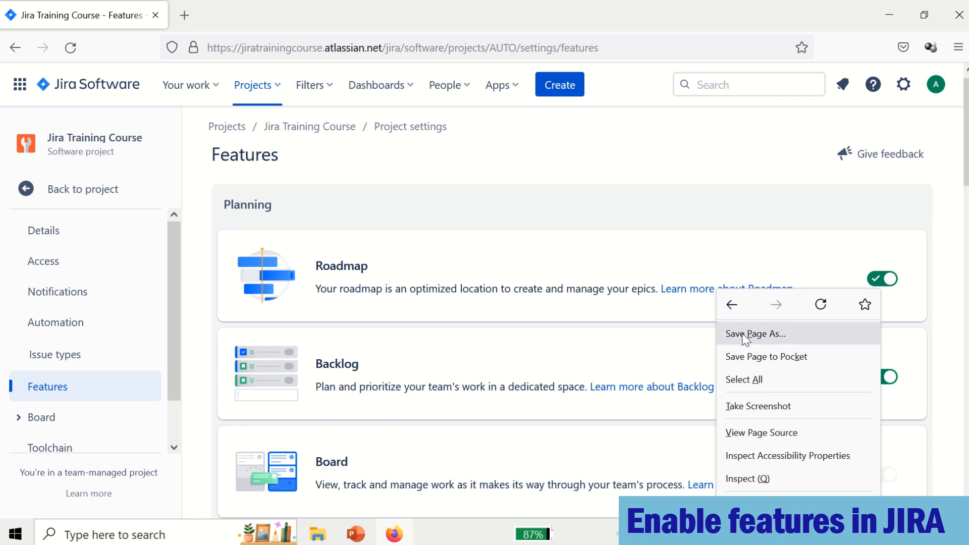
left_click(649, 330)
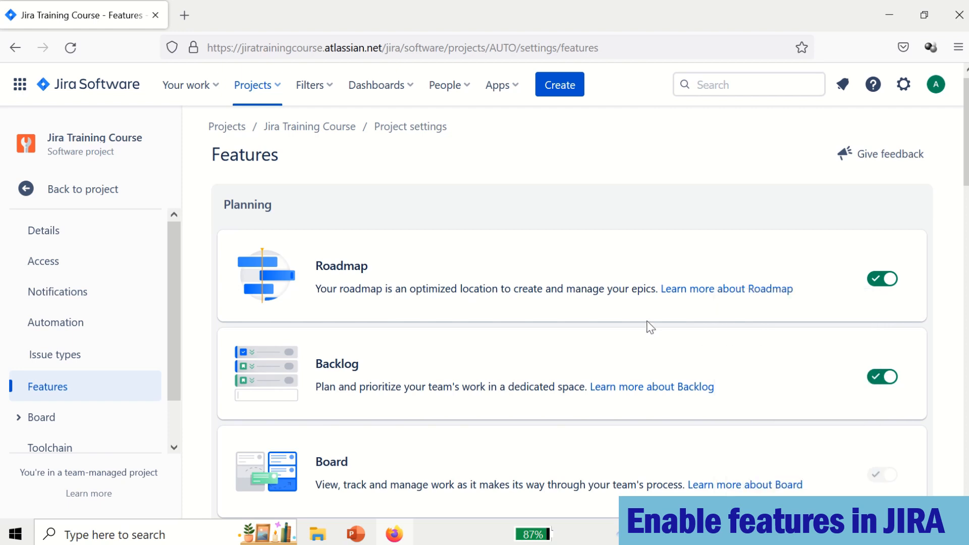
left_click(715, 293)
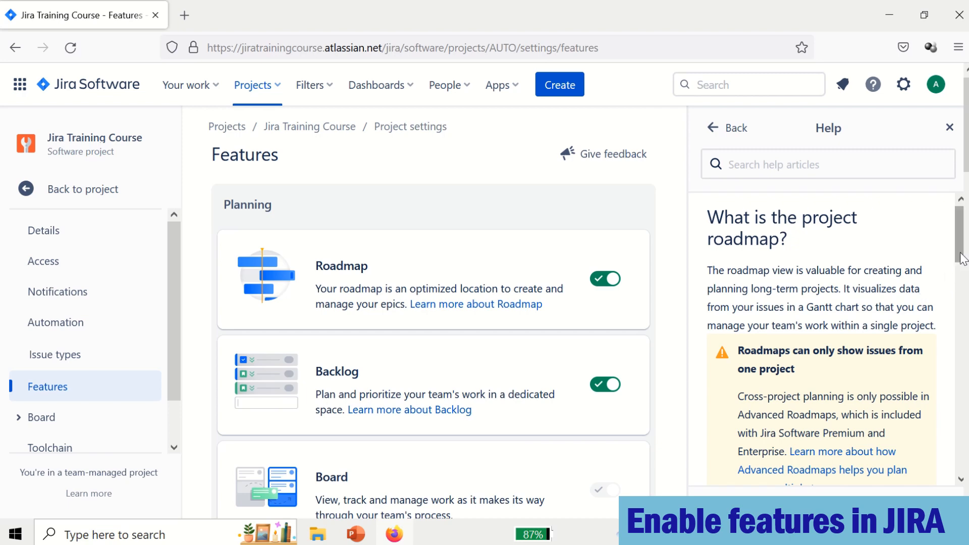
left_click_drag(960, 259, 953, 223)
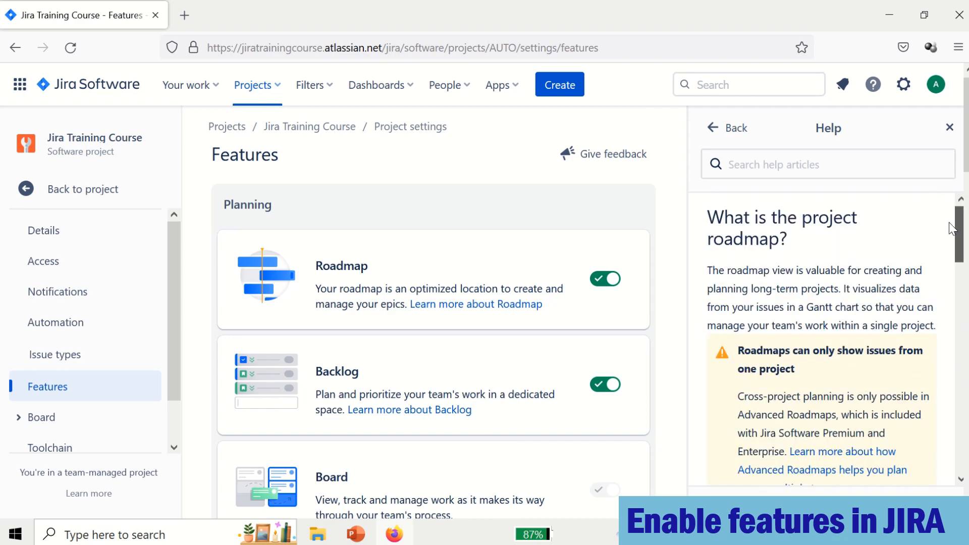
left_click(950, 127)
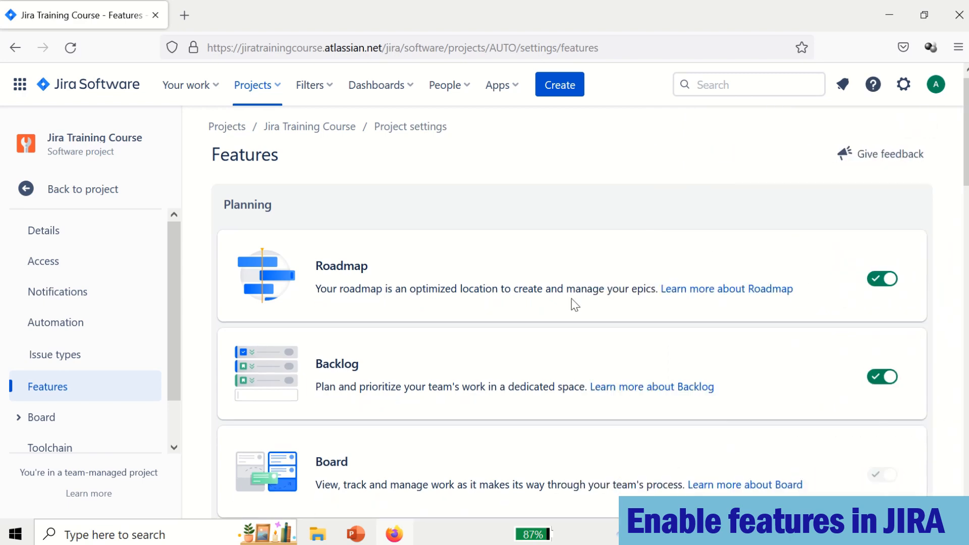
Try to turn off the Backlog feature
left_click_drag(322, 362, 399, 363)
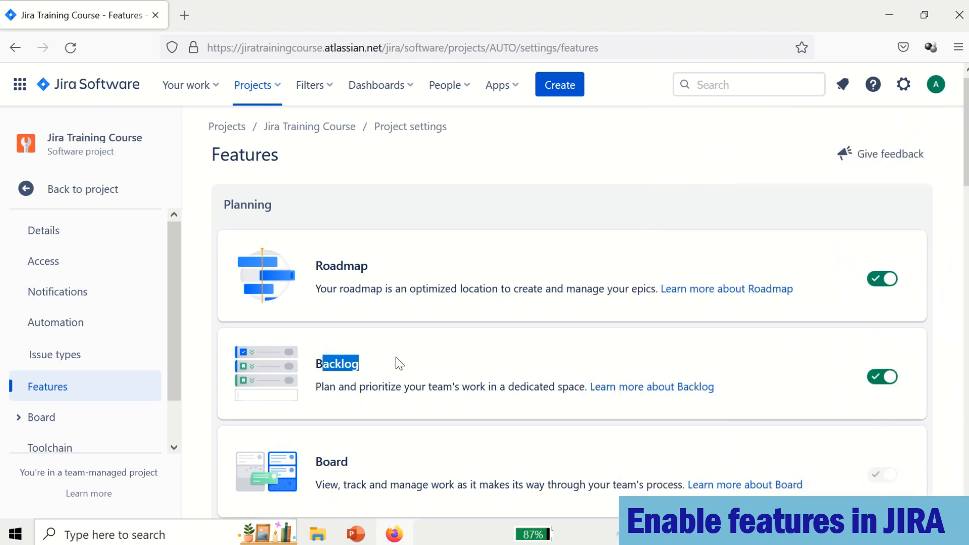
left_click(883, 377)
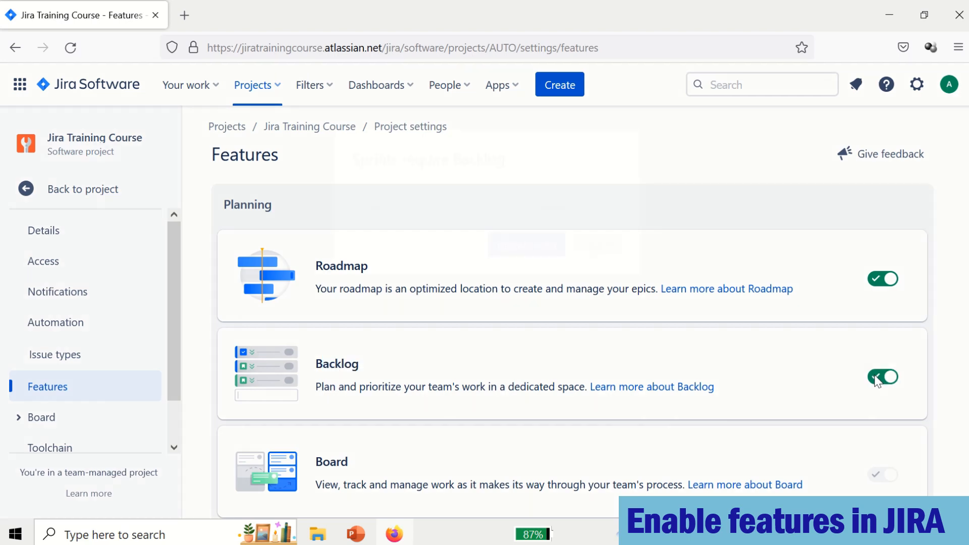
left_click(601, 226)
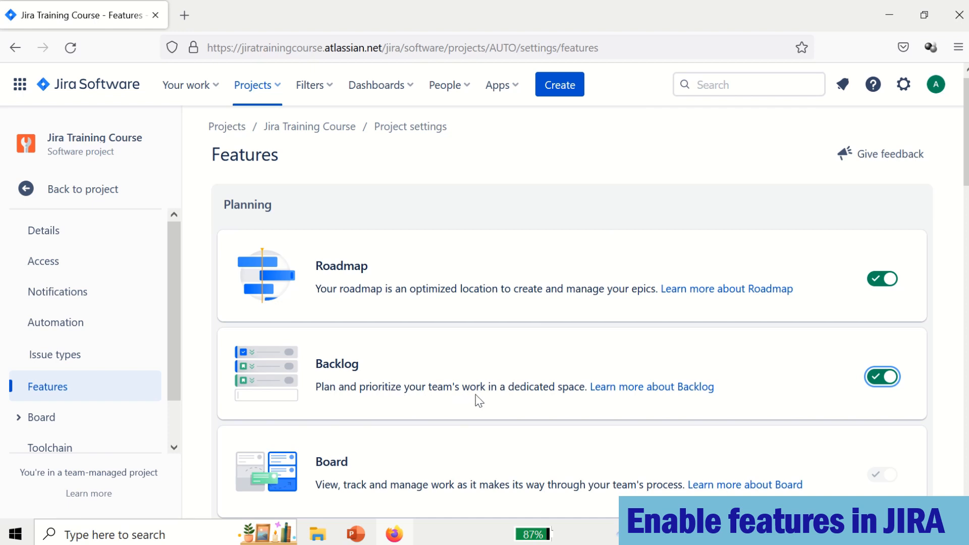
Read the help article about the Backlog feature and close it
left_click(627, 387)
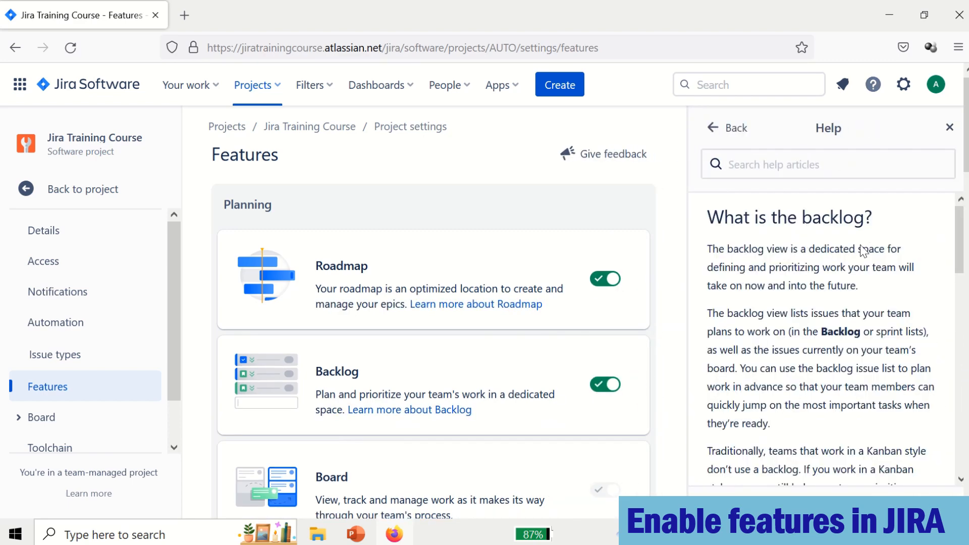
mouse_move(961, 247)
left_mouse_down()
mouse_move(960, 349)
mouse_move(960, 248)
left_mouse_up()
left_click(950, 130)
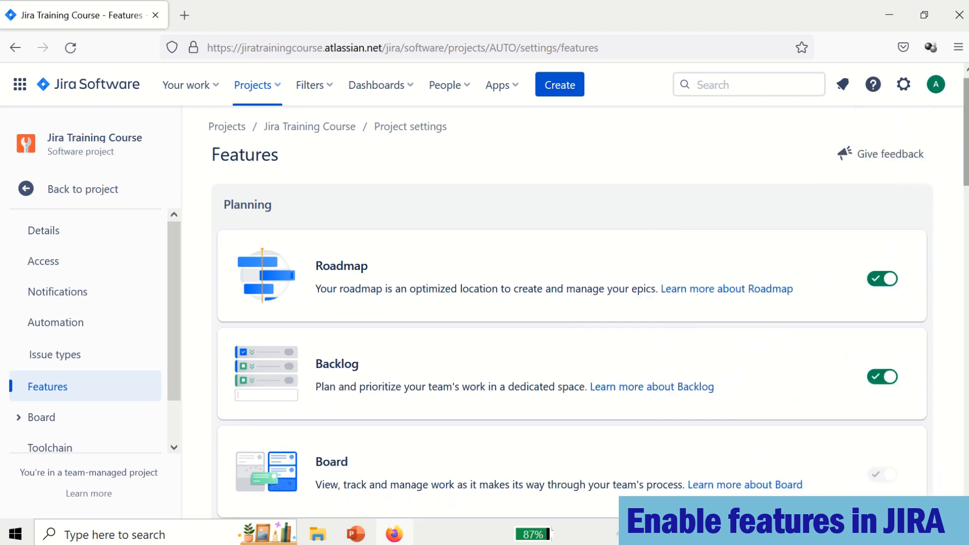
Look through the Planning features down to Sprints, read the Sprints help article and close it
scroll(584, 298, "down", 5)
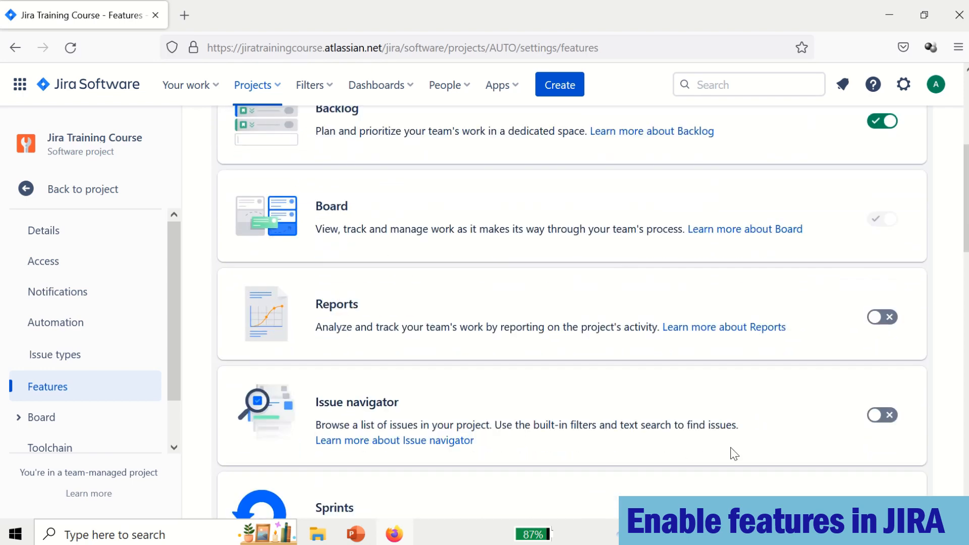
scroll(555, 313, "down", 4)
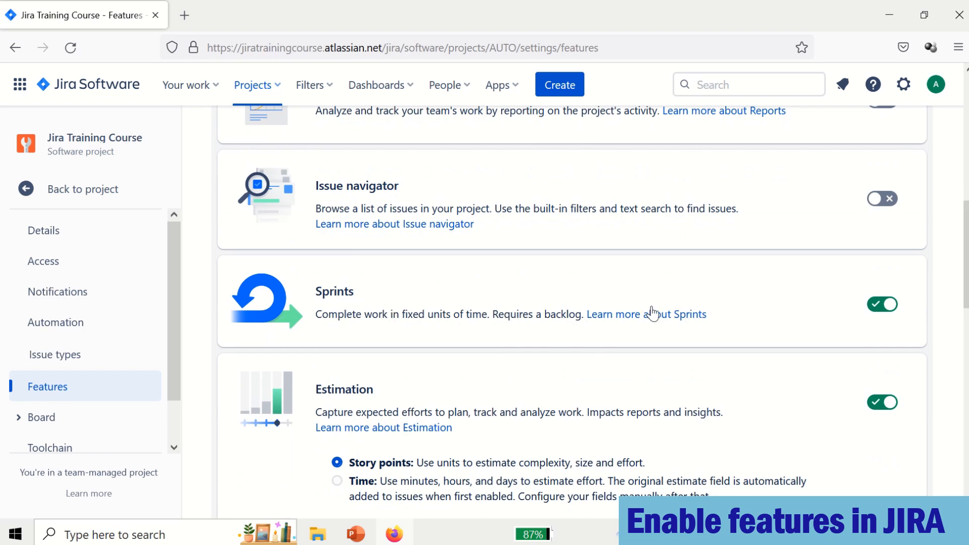
left_click(655, 315)
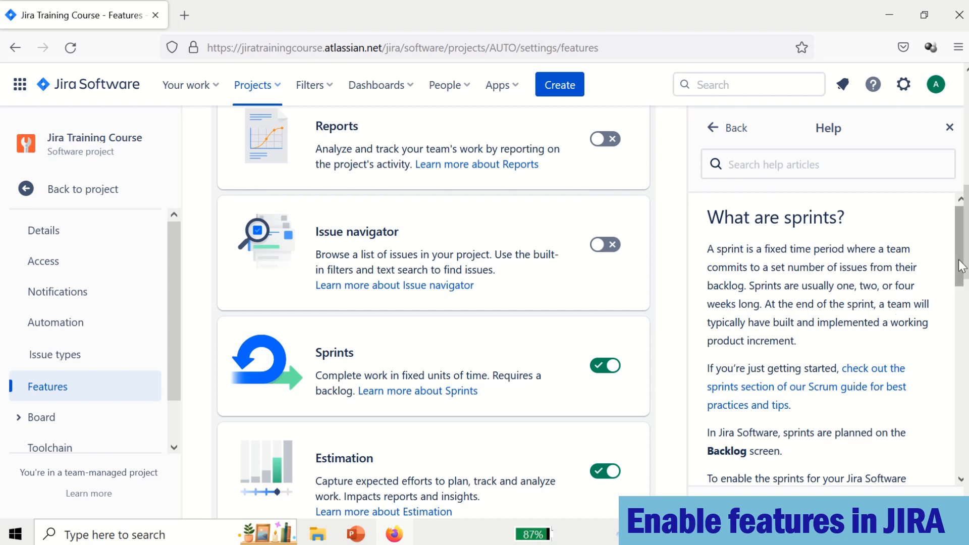
mouse_move(960, 270)
left_mouse_down()
mouse_move(962, 450)
mouse_move(961, 268)
left_mouse_up()
left_click(950, 127)
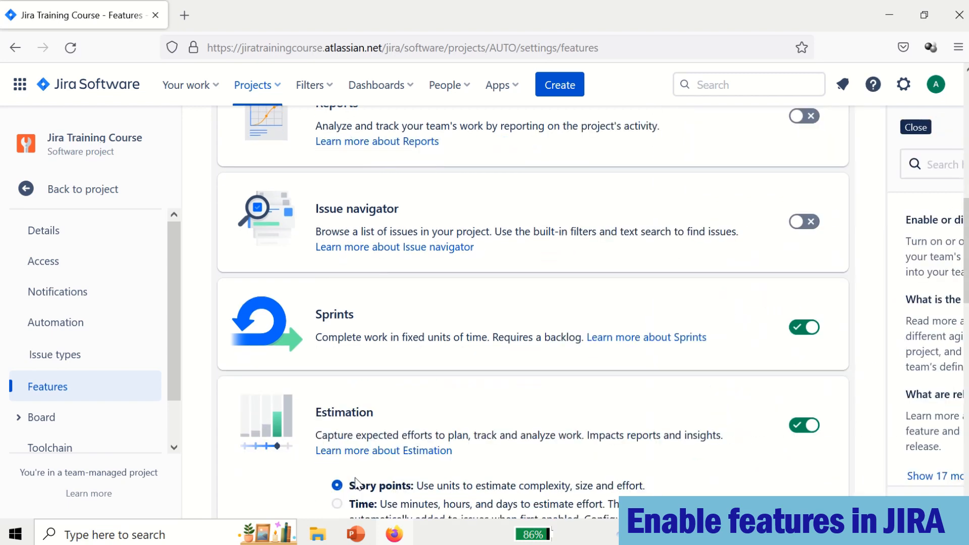
Switch the Estimation method to Time and back to Story points
scroll(386, 449, "down", 1)
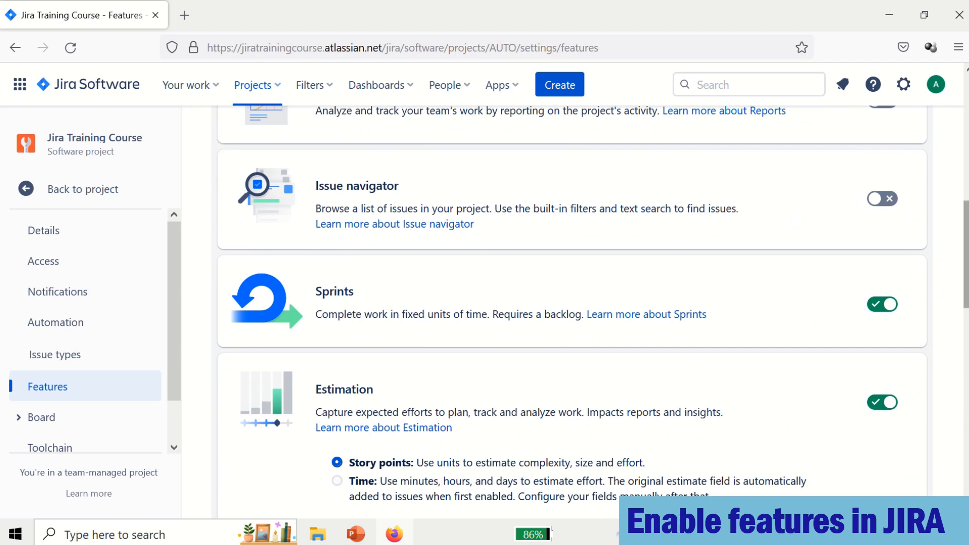
left_click_drag(966, 275, 966, 329)
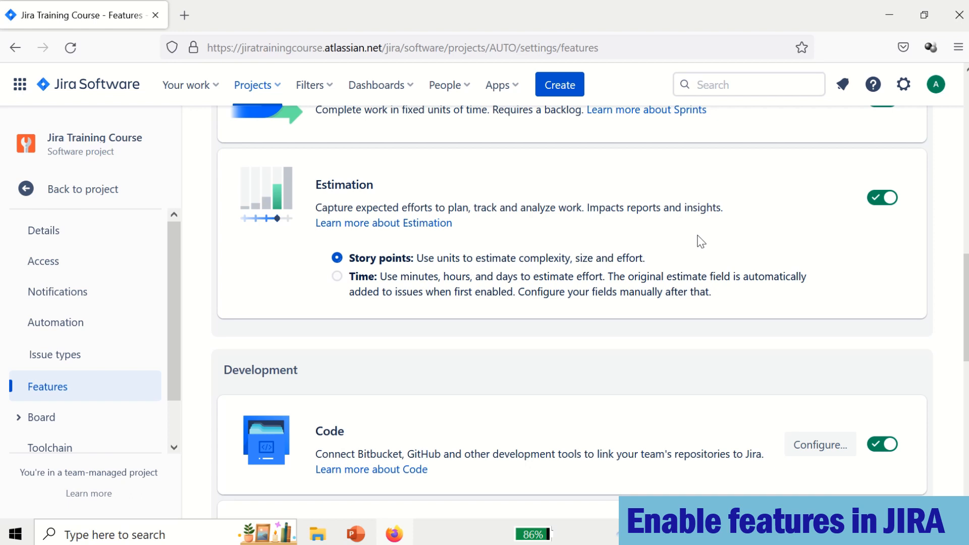
left_click(337, 276)
left_click(337, 258)
Read the help article about the Estimation feature and close it
mouse_move(967, 327)
left_mouse_down()
mouse_move(967, 350)
mouse_move(967, 332)
left_mouse_up()
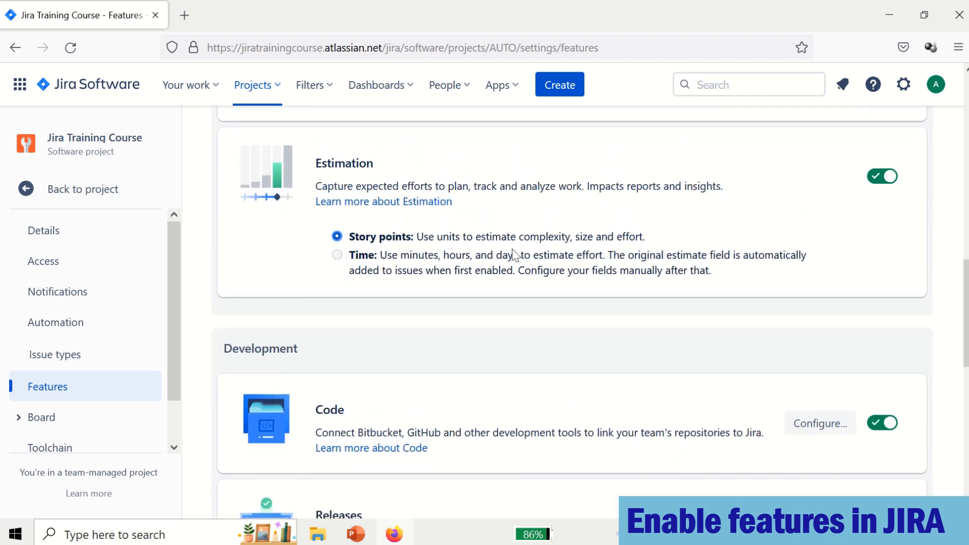
left_click(433, 203)
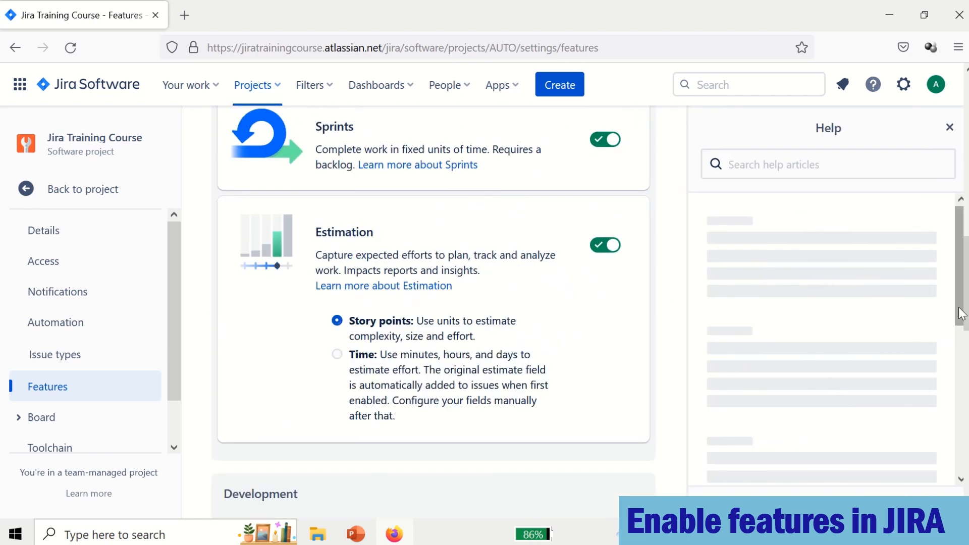
left_click_drag(962, 253, 965, 363)
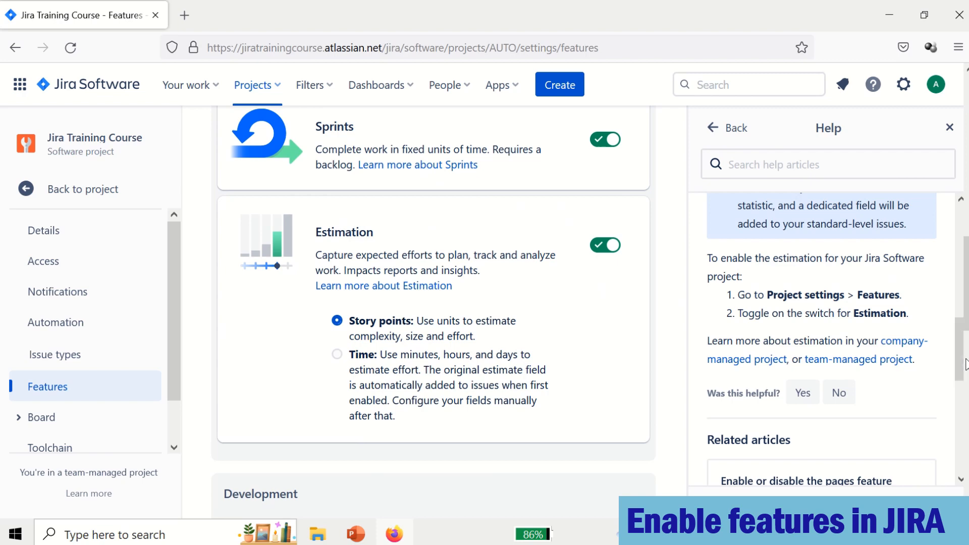
left_click_drag(959, 355, 959, 243)
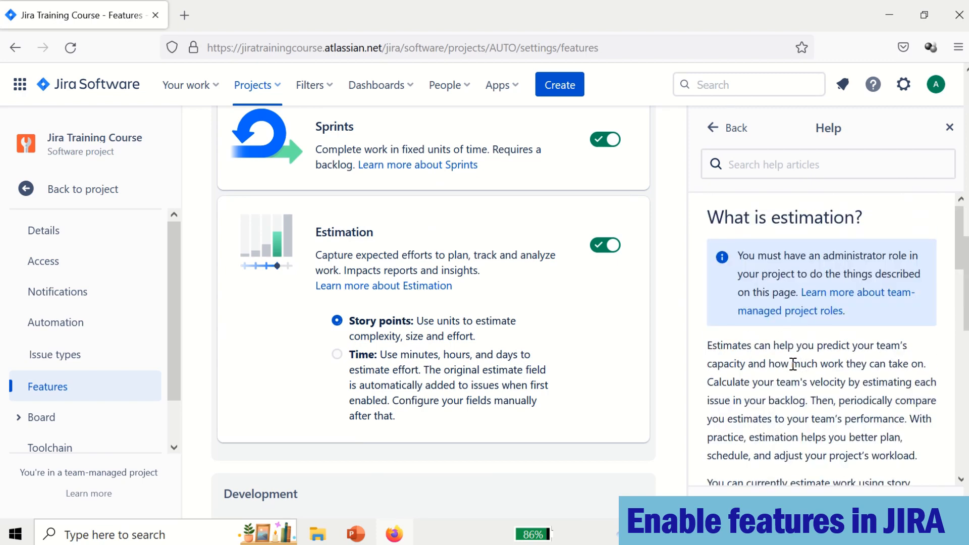
left_click(949, 128)
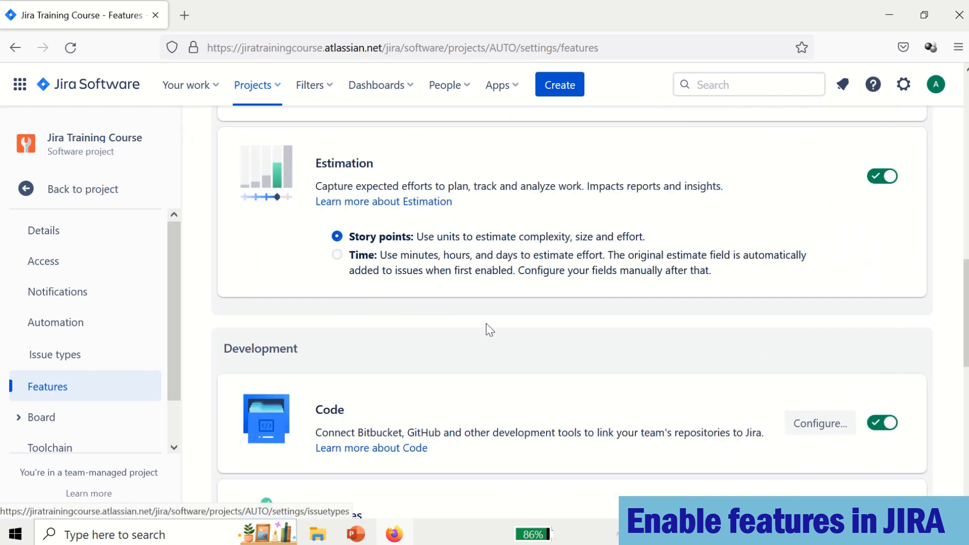
Return to the project's backlog and create a new sprint from it
left_click_drag(967, 324, 967, 463)
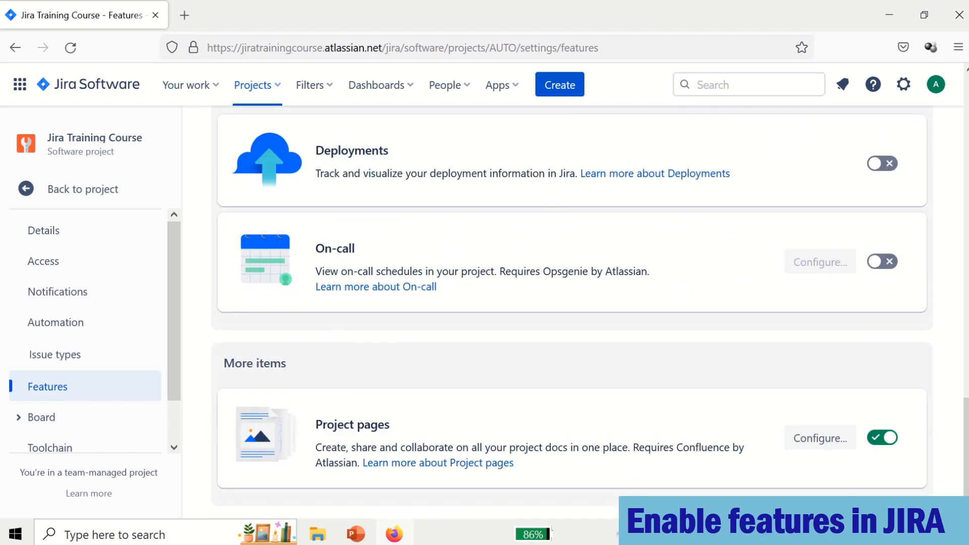
left_click_drag(967, 463, 966, 137)
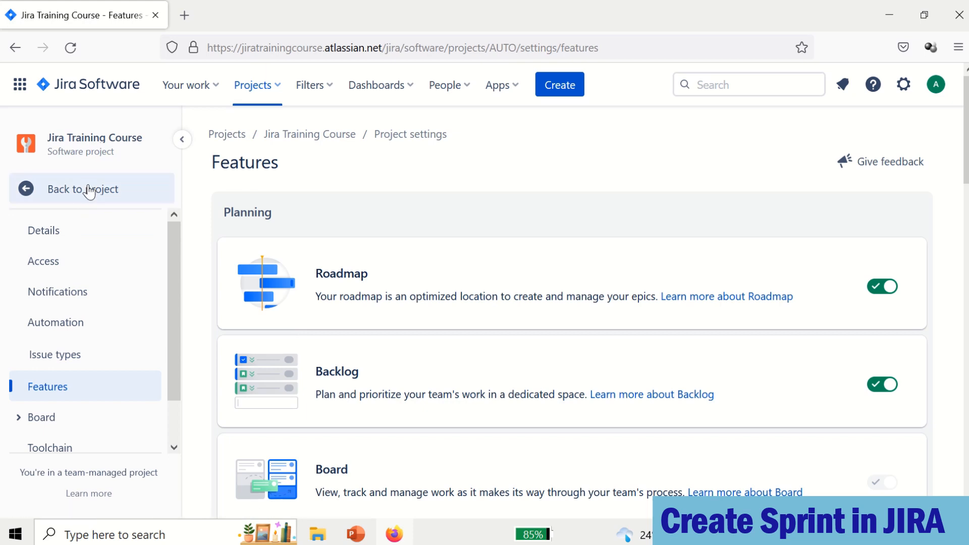
left_click(54, 191)
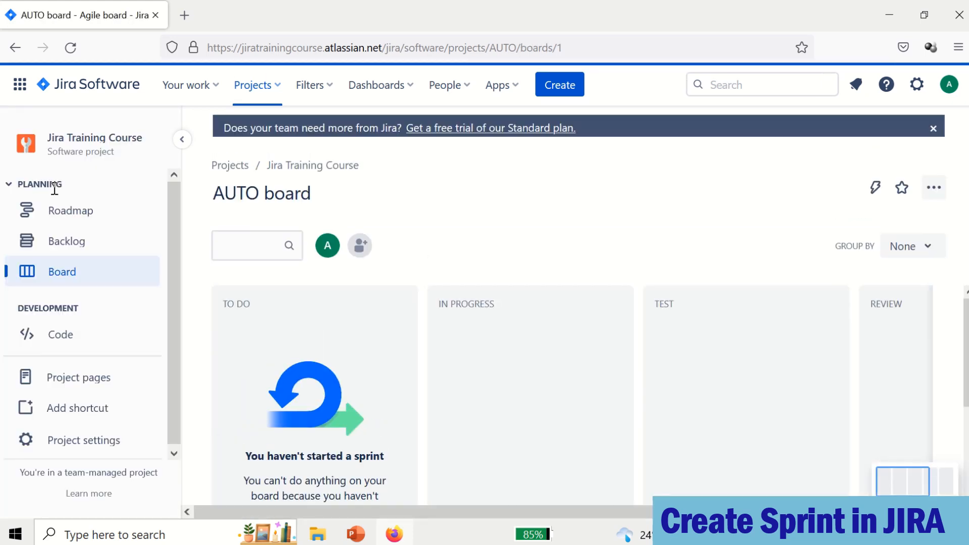
left_click(66, 253)
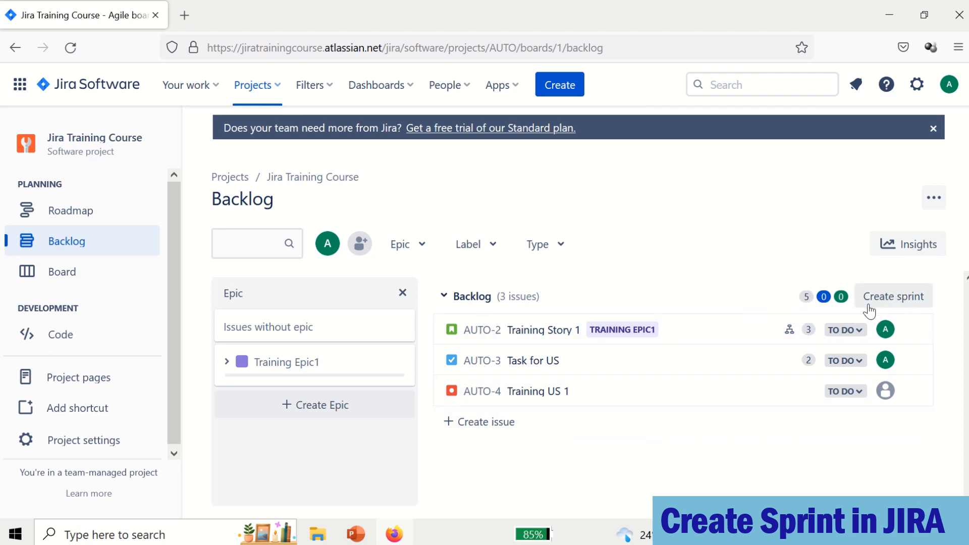
left_click(896, 303)
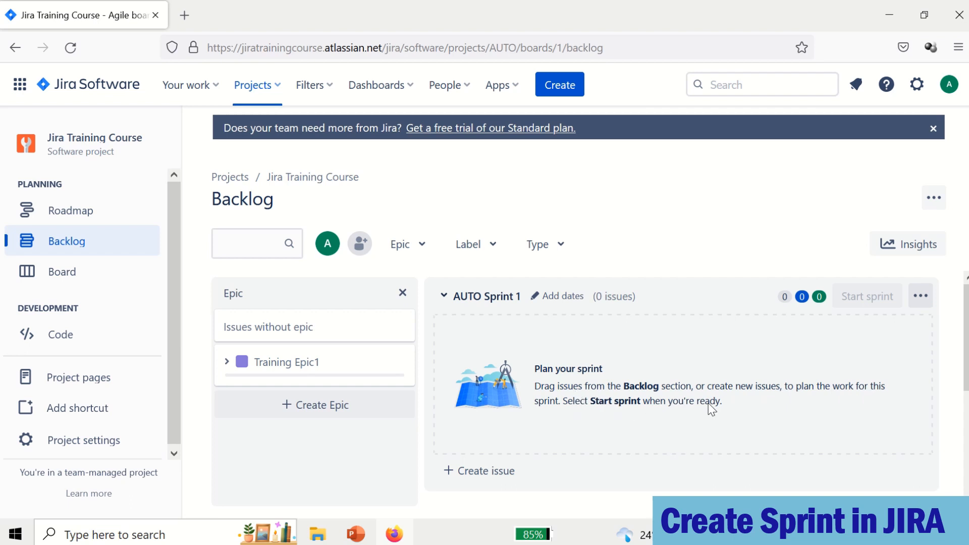
scroll(965, 355, "down", 2)
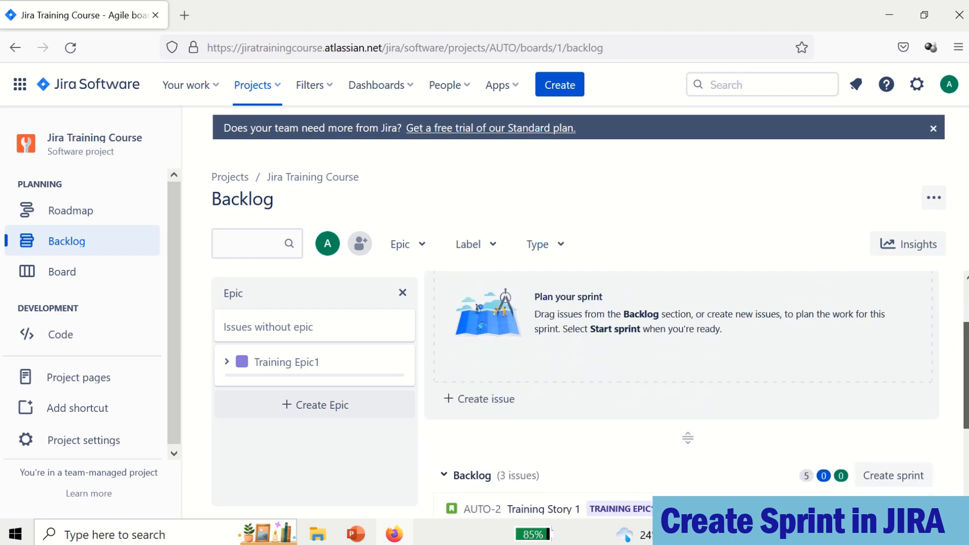
scroll(965, 355, "up", 2)
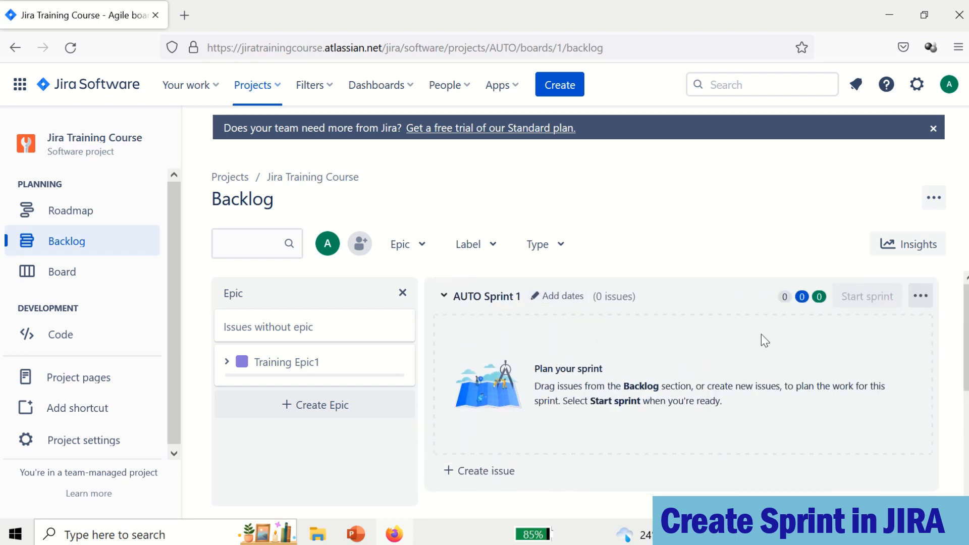
Open the new empty sprint for editing and re-enter its name as AUTO Sprint 1
left_click(913, 304)
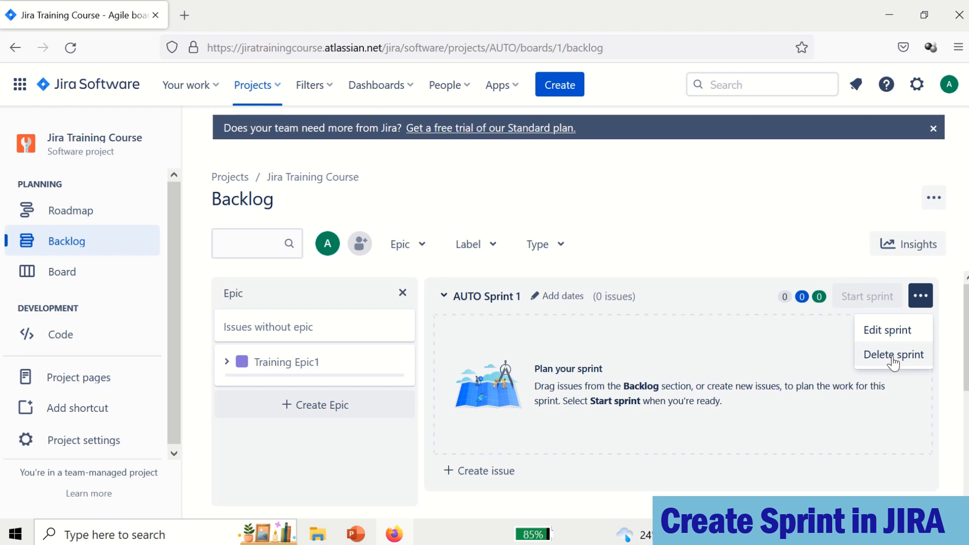
left_click(888, 333)
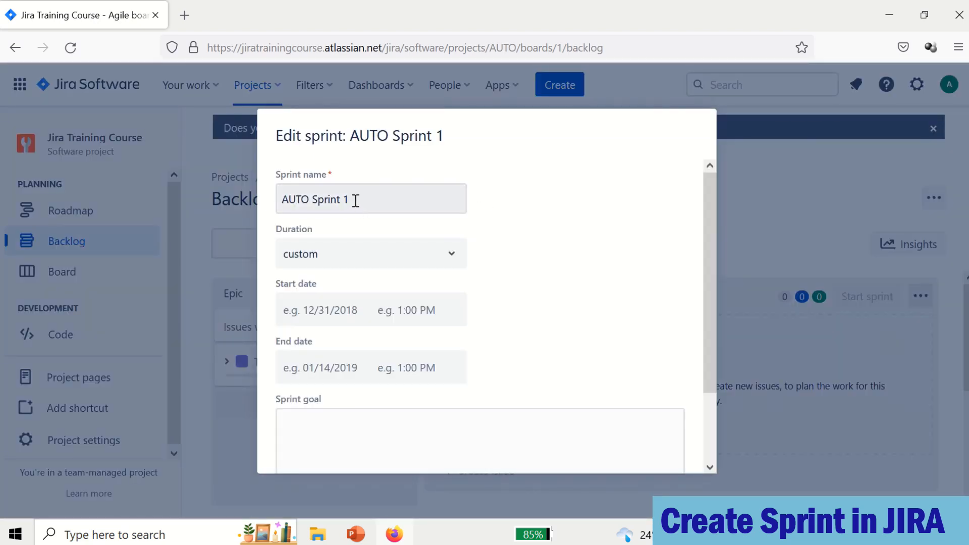
left_click(355, 201)
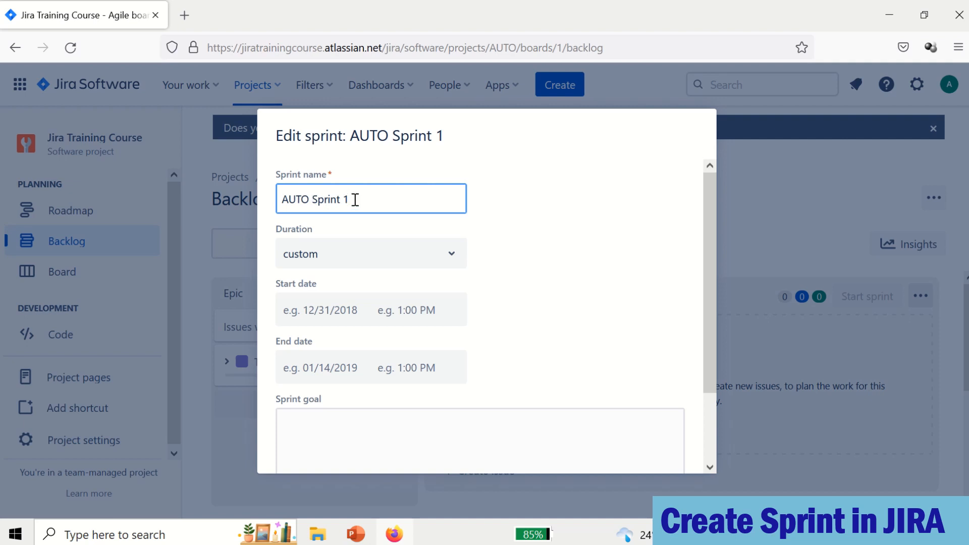
key("BackSpace")
type("1")
Review the sprint's duration options and choose custom
left_click(389, 263)
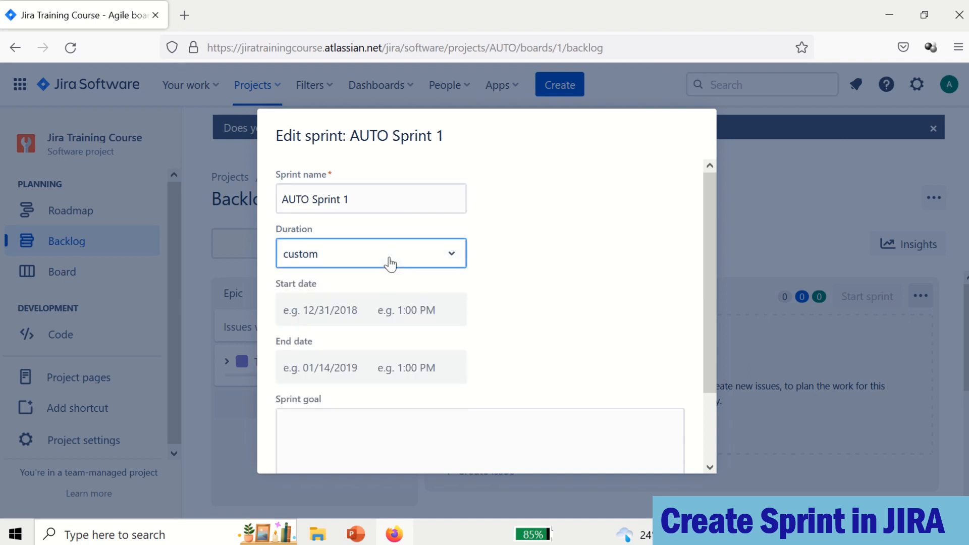
left_click(389, 262)
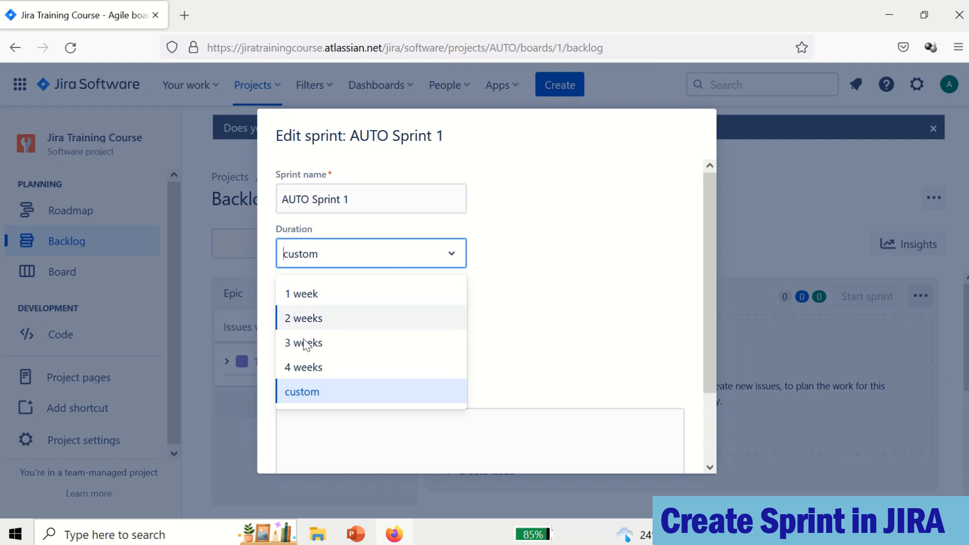
left_click(302, 392)
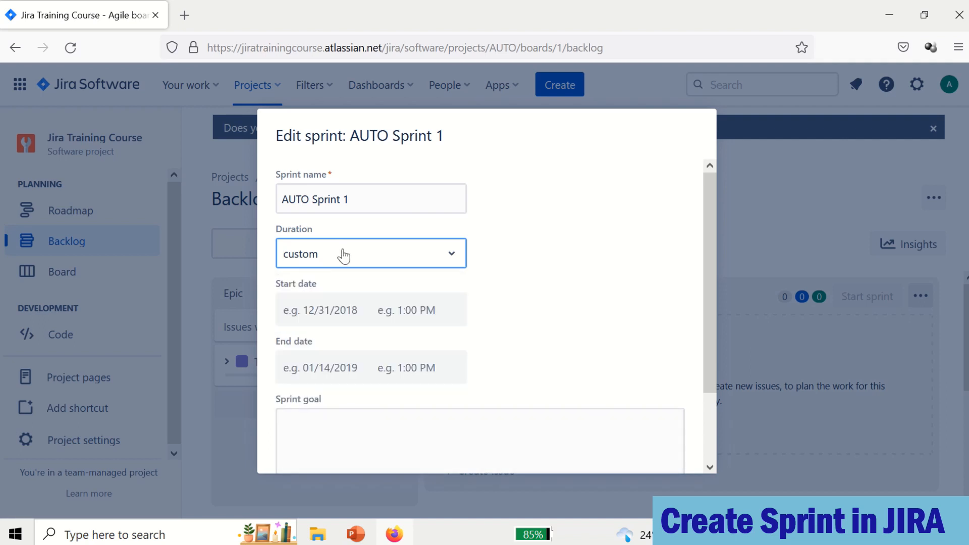
left_click_drag(709, 323, 714, 302)
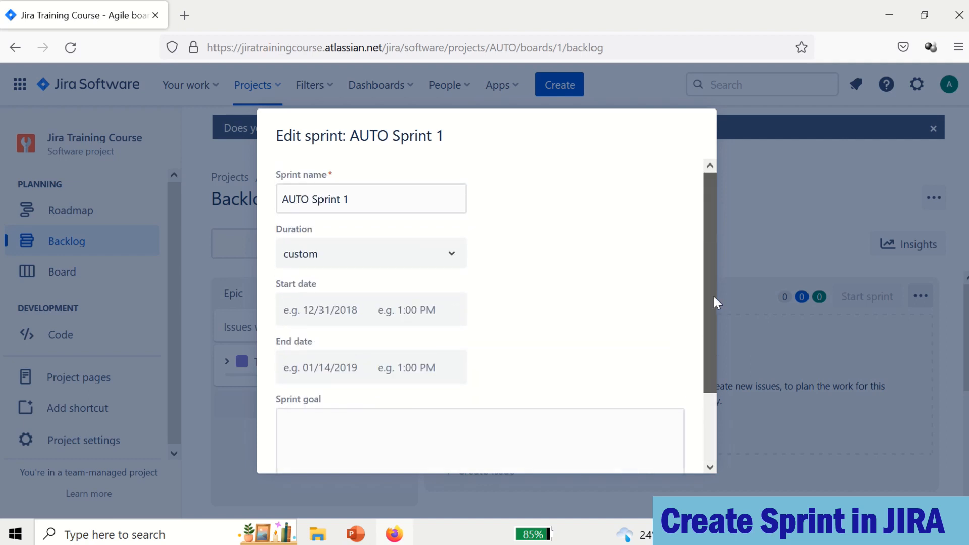
Set the sprint's start date to 9/14/2022 and its duration to 2 weeks
left_click(322, 316)
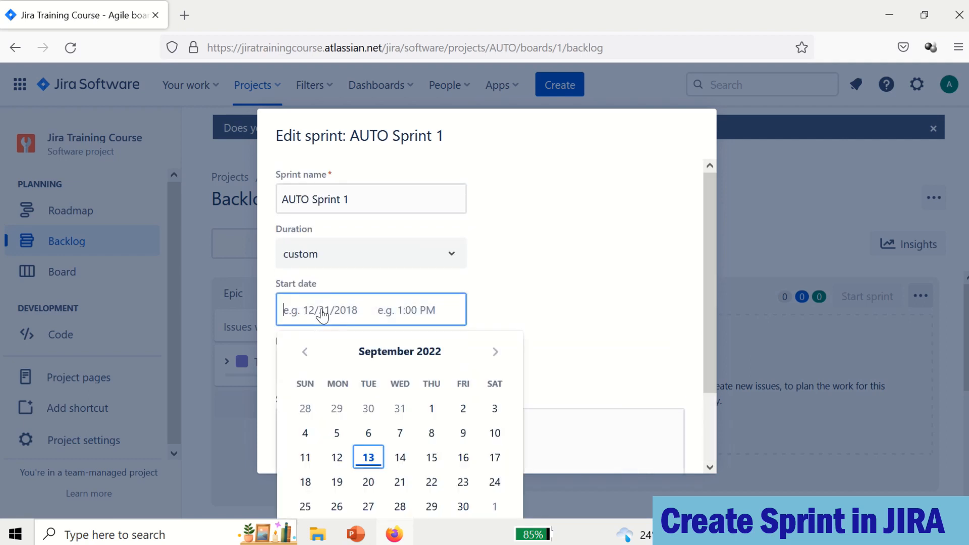
left_click(578, 272)
left_click(349, 322)
left_click(372, 458)
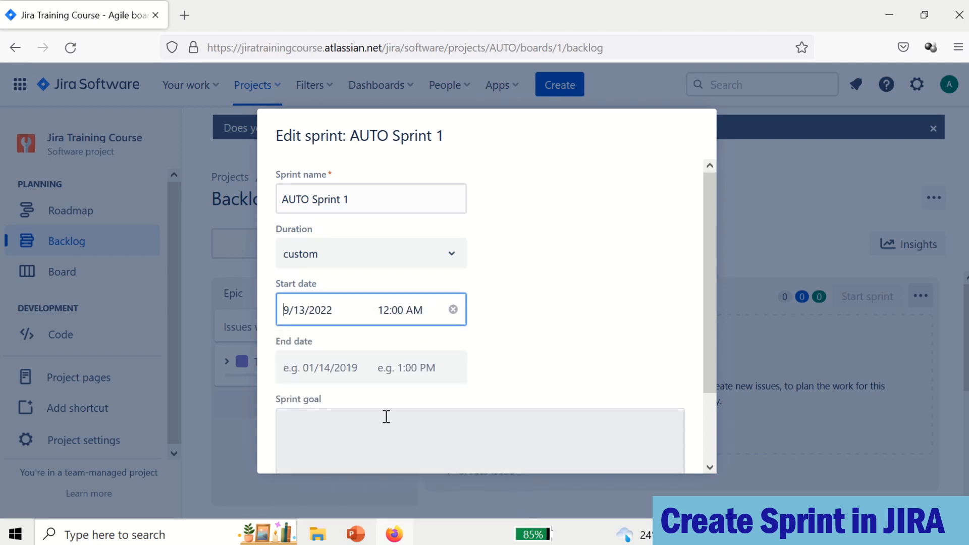
left_click(298, 316)
left_click(400, 457)
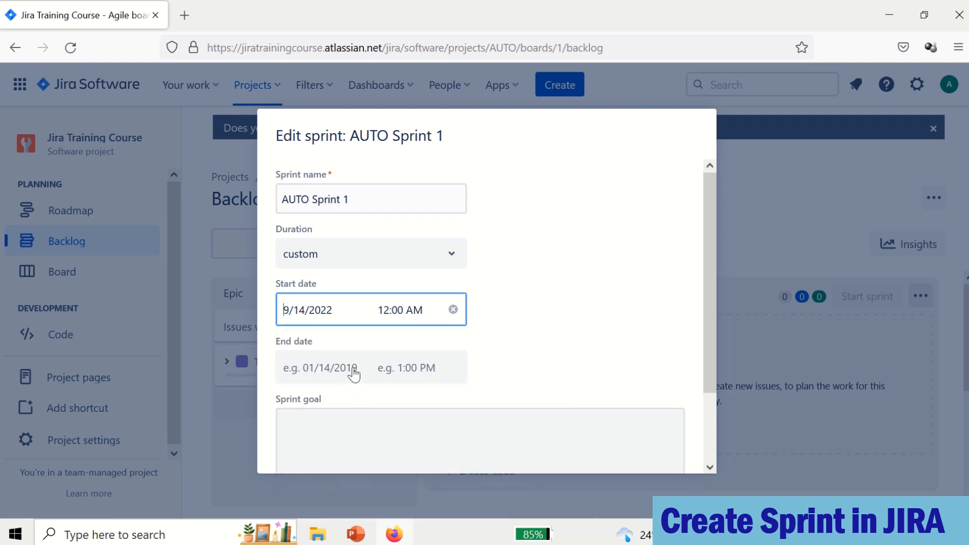
left_click(329, 257)
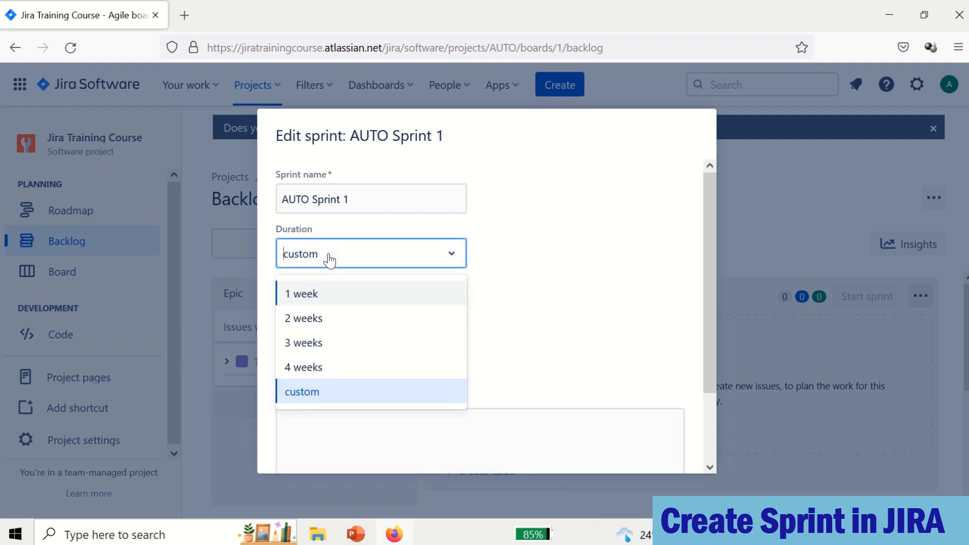
left_click(308, 317)
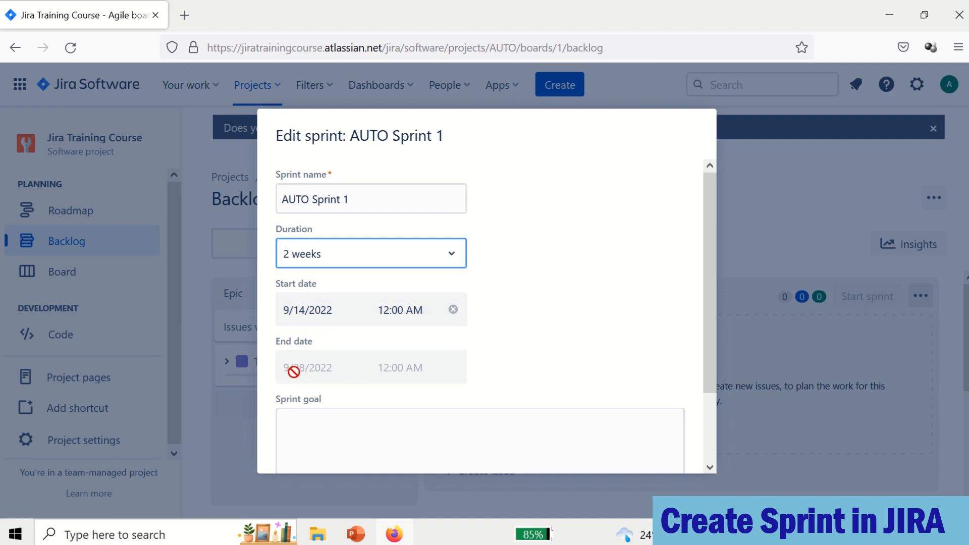
Enter the sprint goal "complete the US based on the story point." and save the sprint details
left_click(708, 348)
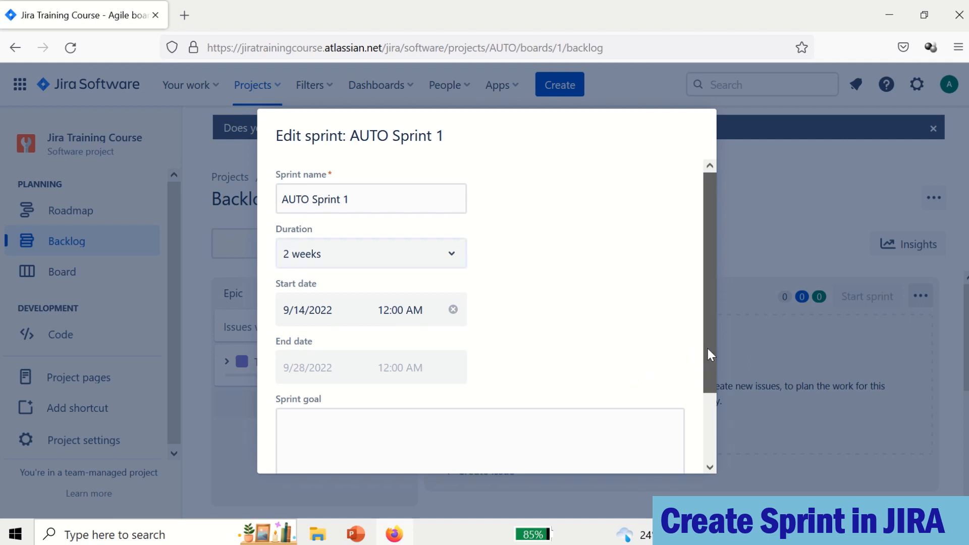
left_click_drag(708, 349, 715, 422)
left_click(306, 354)
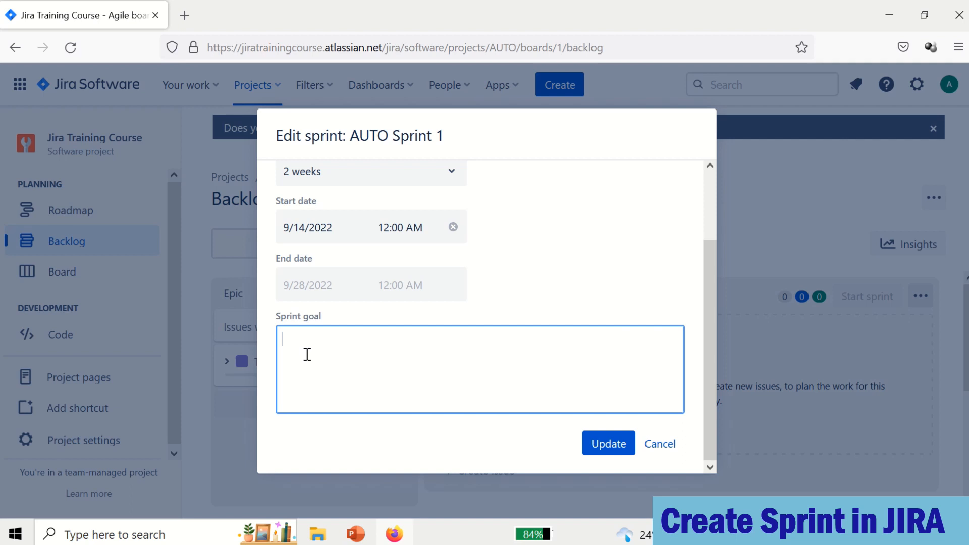
type("A")
key("BackSpace")
type("Achive")
key("BackSpace")
key("BackSpace")
key("BackSpace")
key("BackSpace")
key("BackSpace")
key("BackSpace")
type("comeplte")
key("BackSpace")
key("BackSpace")
key("BackSpace")
key("BackSpace")
key("BackSpace")
type("plte")
key("BackSpace")
key("BackSpace")
key("BackSpace")
type("lete the")
key("BackSpace")
key("BackSpace")
key("BackSpace")
type("the US based on the ")
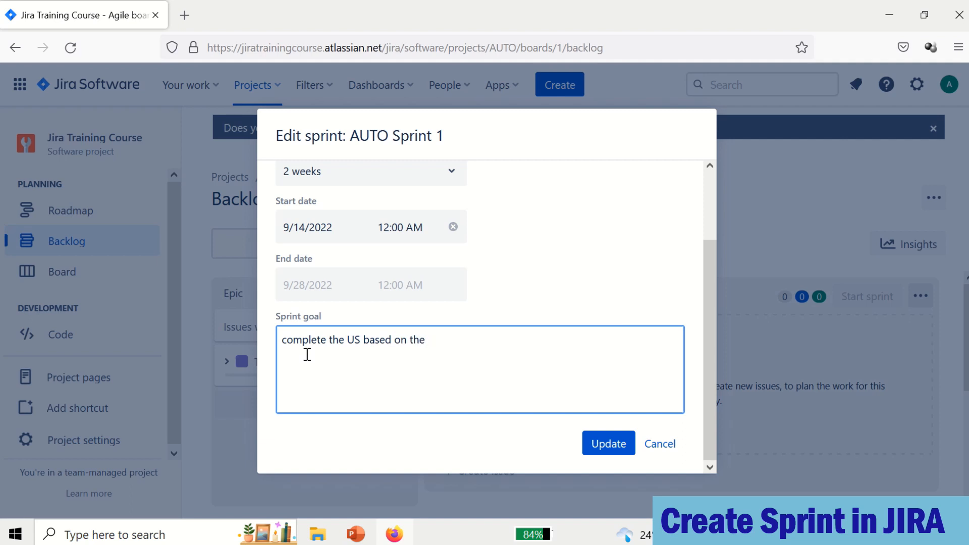
type("so")
key("BackSpace")
type("to")
key("BackSpace")
key("BackSpace")
type("tory point.")
left_click(595, 445)
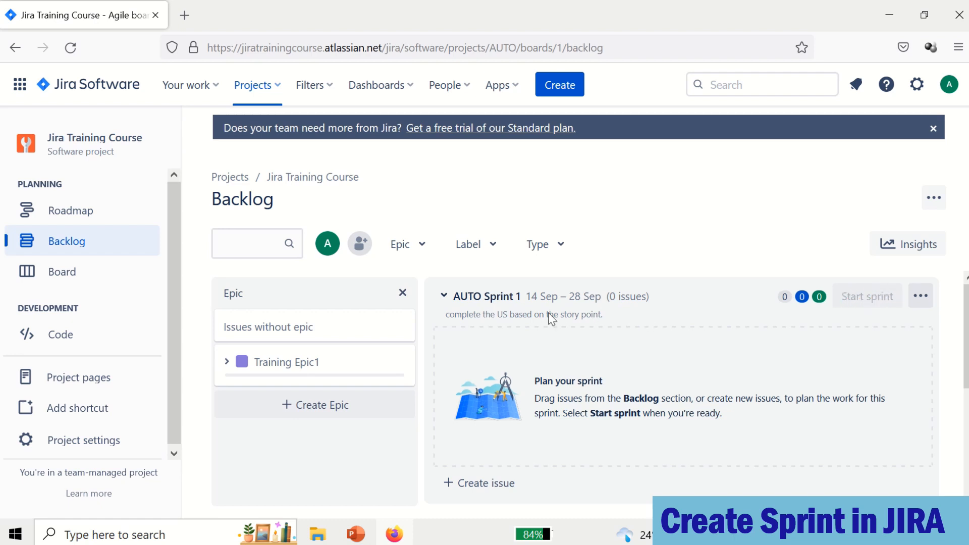
Edit AUTO Sprint 1 again, set its start date to 9/13/2022 and save the update
left_click(531, 301)
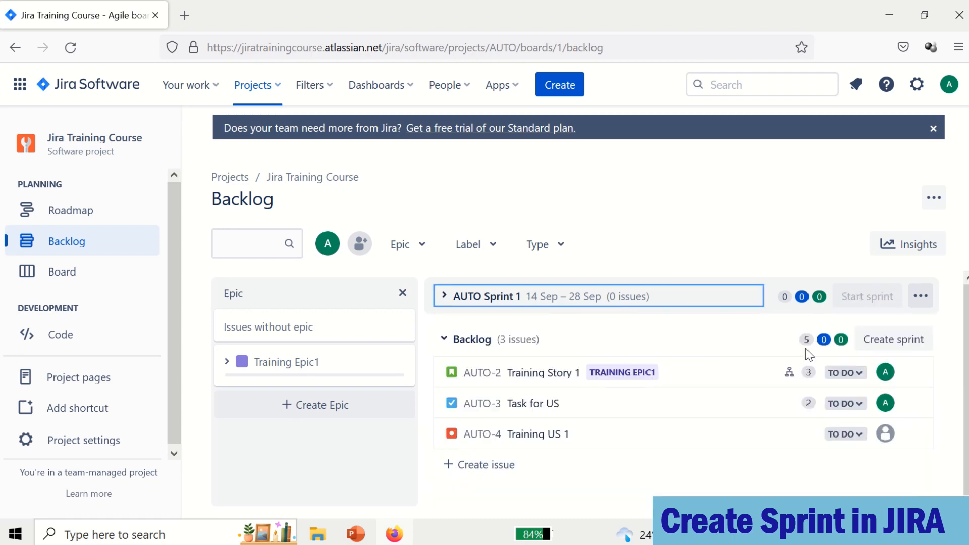
left_click(921, 298)
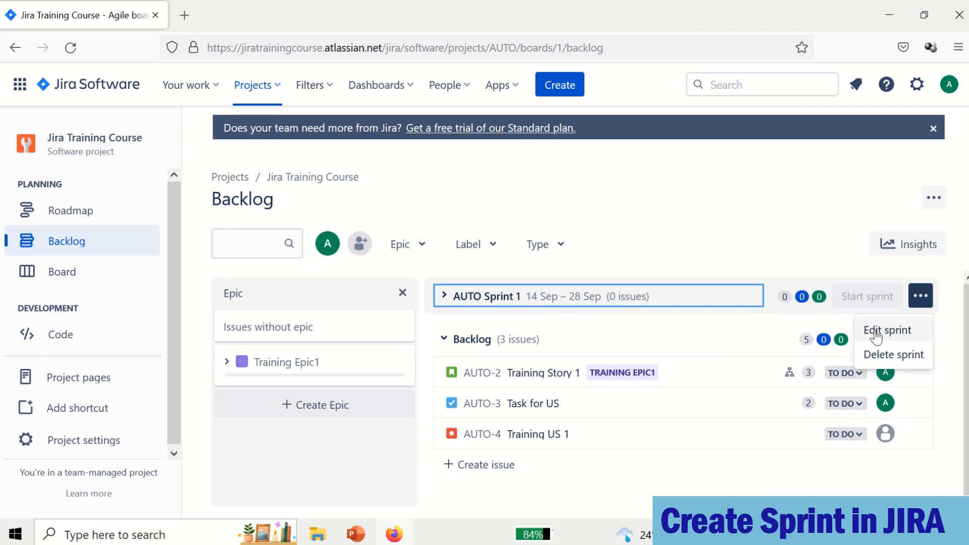
left_click(878, 331)
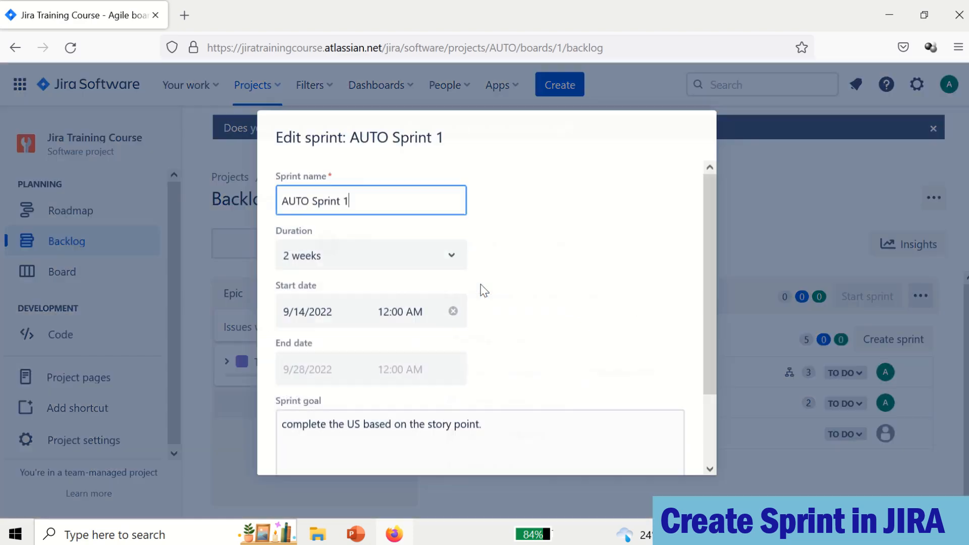
left_click(306, 317)
left_click(368, 458)
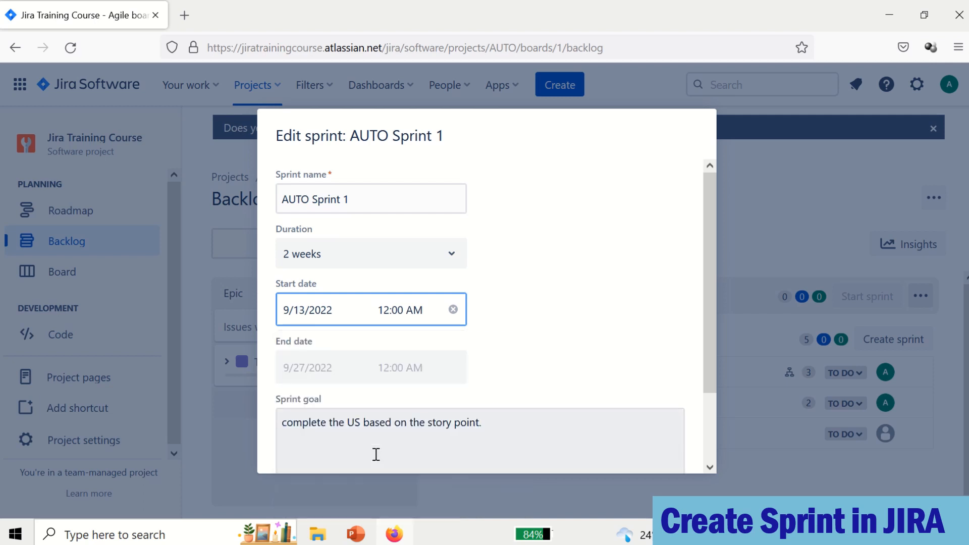
scroll(711, 432, "down", 3)
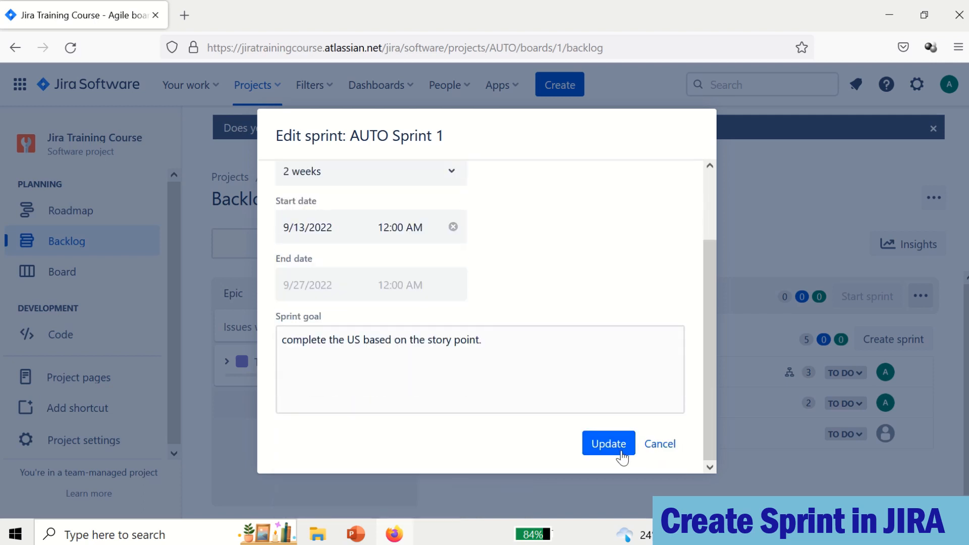
left_click(616, 449)
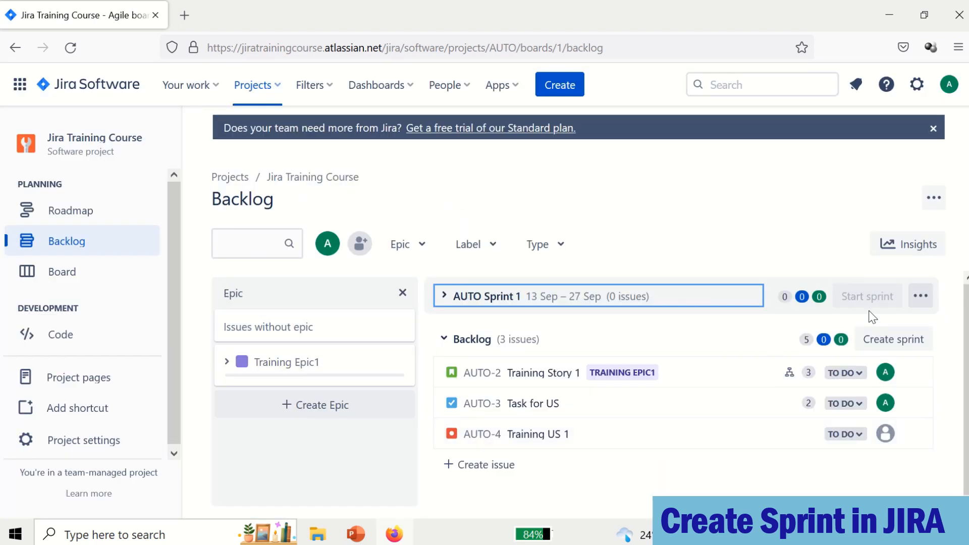
Collapse and expand AUTO Sprint 1 to check its dates and goal and the backlog issues below it
left_click(542, 301)
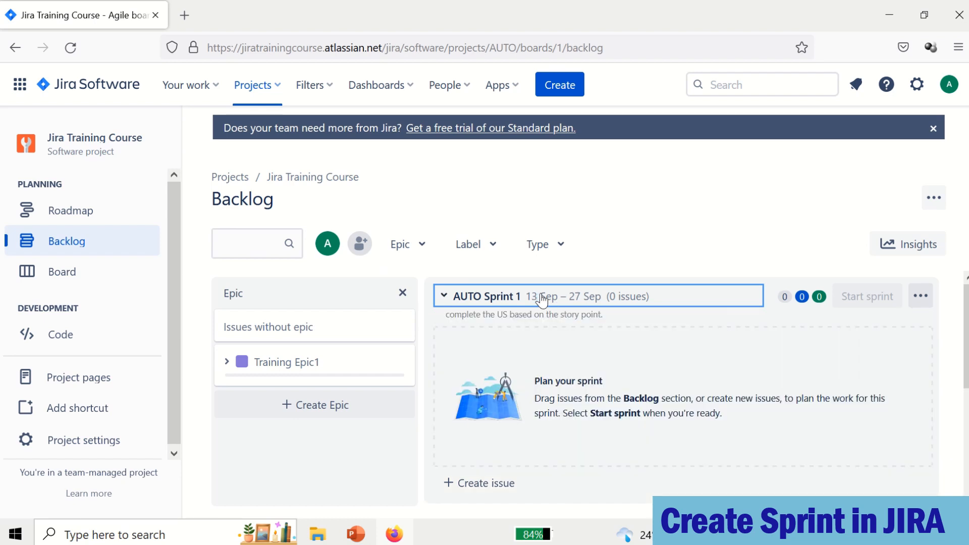
left_click(543, 300)
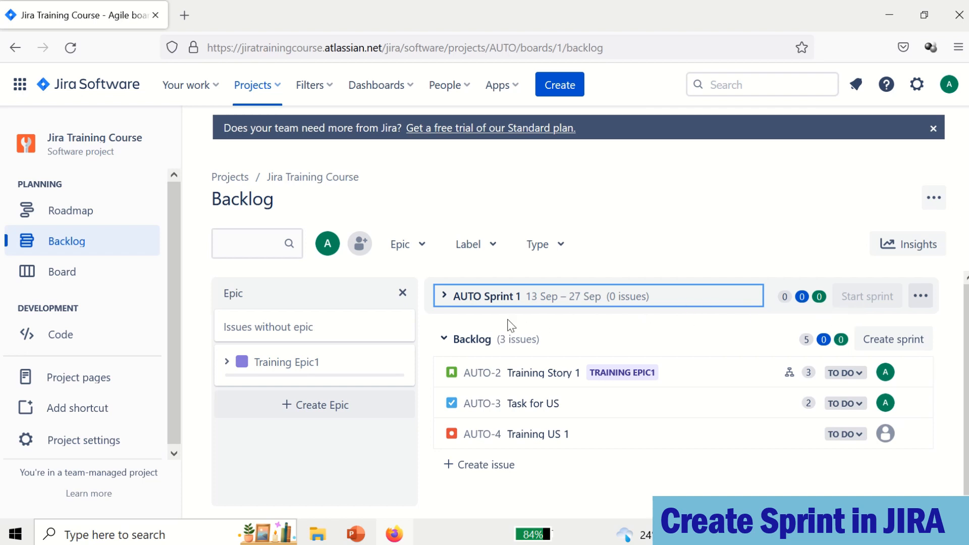
left_click(446, 297)
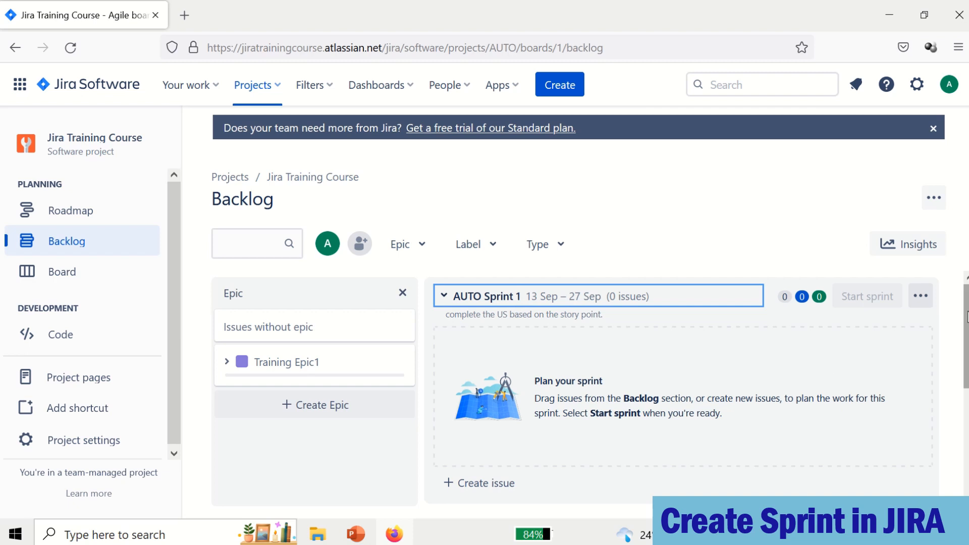
scroll(688, 468, "down", 1)
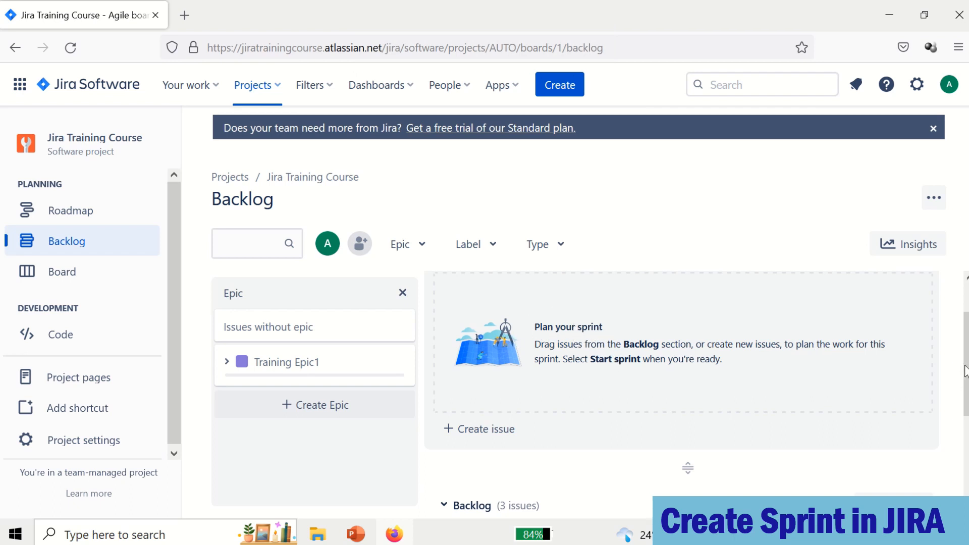
scroll(960, 323, "up", 1)
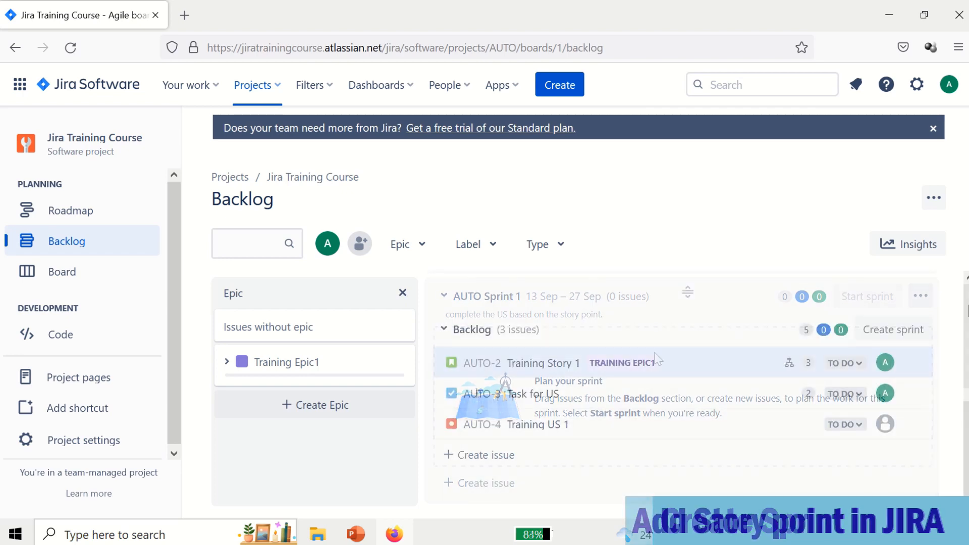
Open the details of the Training Story 1 issue (AUTO-2) from the backlog
left_click(967, 306)
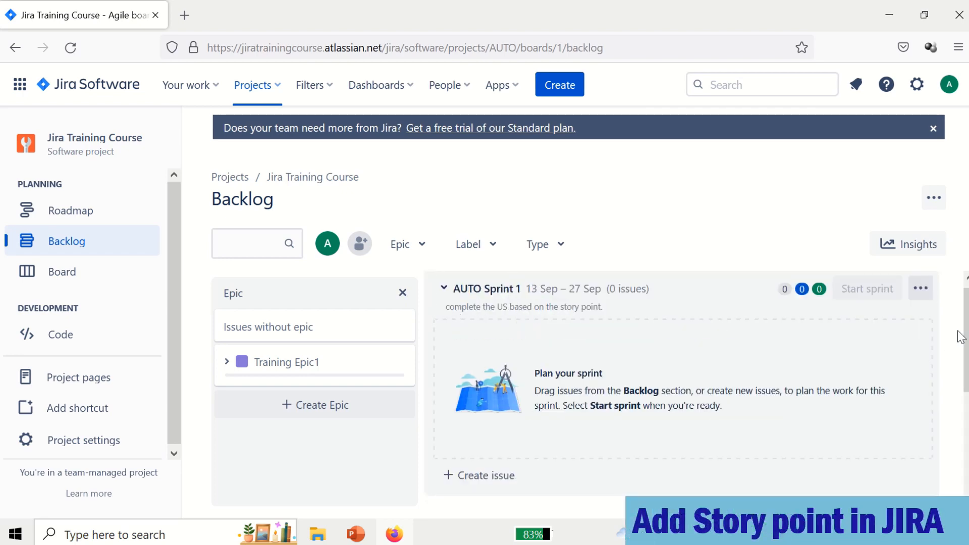
scroll(688, 486, "down", 1)
scroll(687, 487, "down", 3)
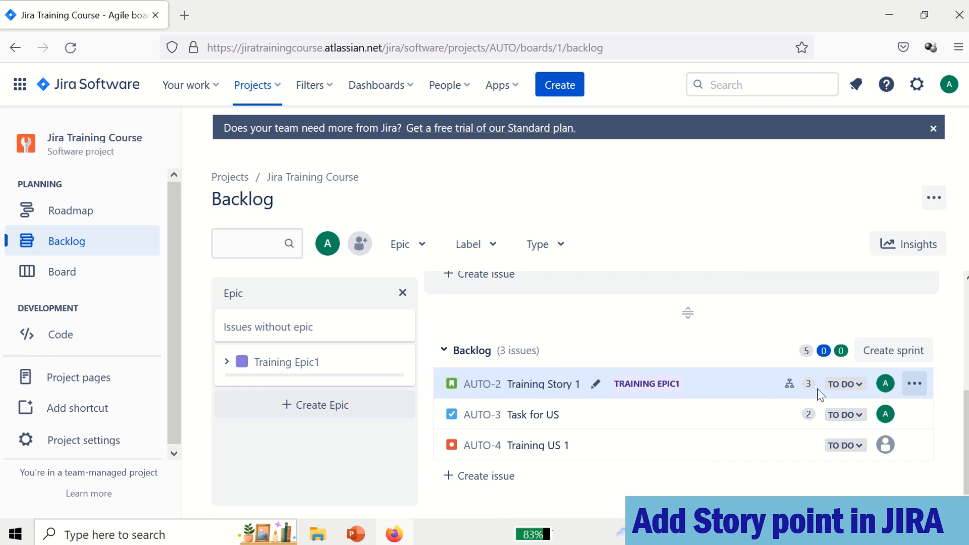
right_click(542, 385)
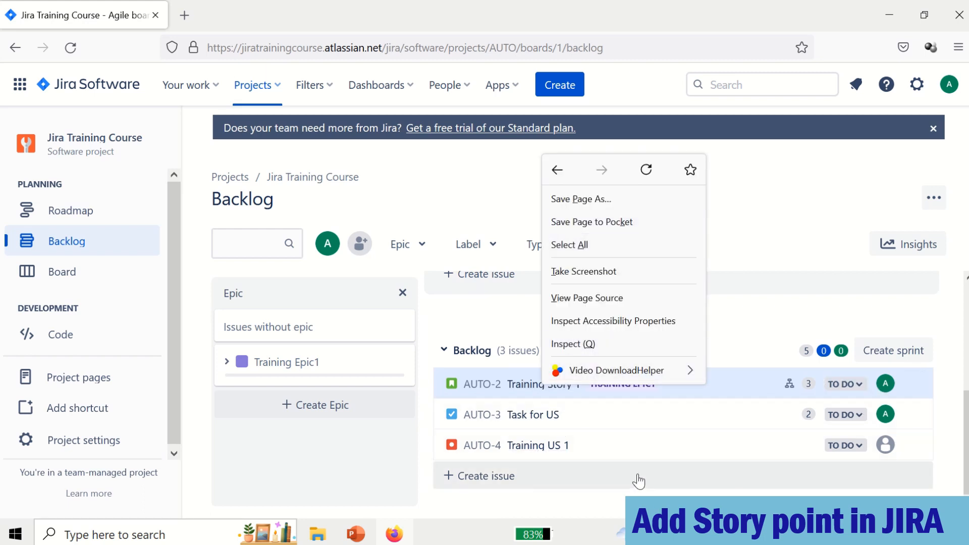
left_click(511, 395)
left_click(511, 395)
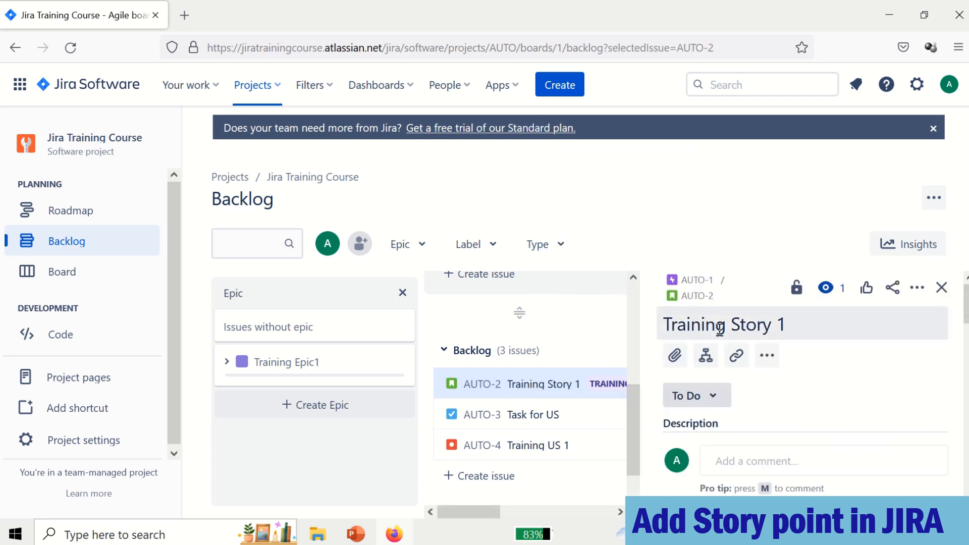
View the field configuration of the Story issue type from Training Story 1 and return to the backlog
left_click(916, 288)
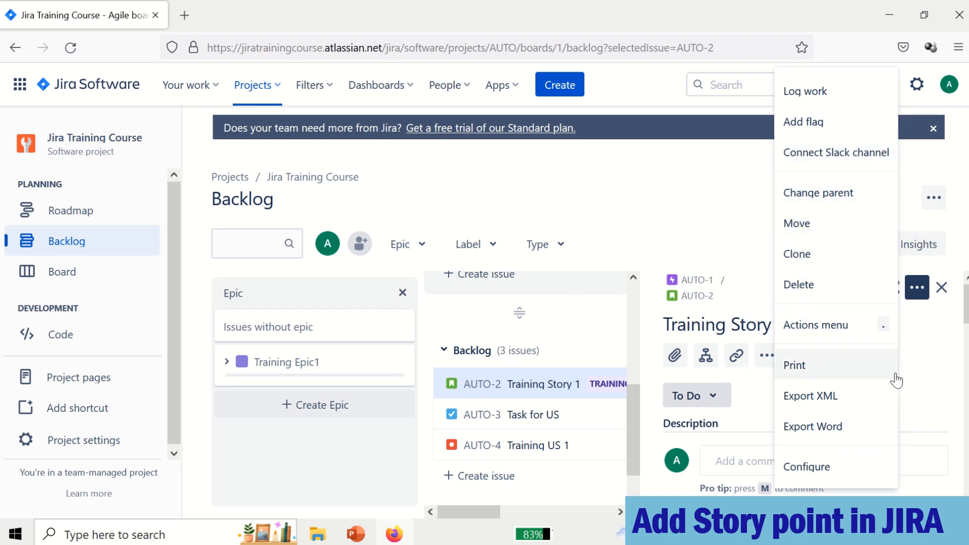
left_click(820, 471)
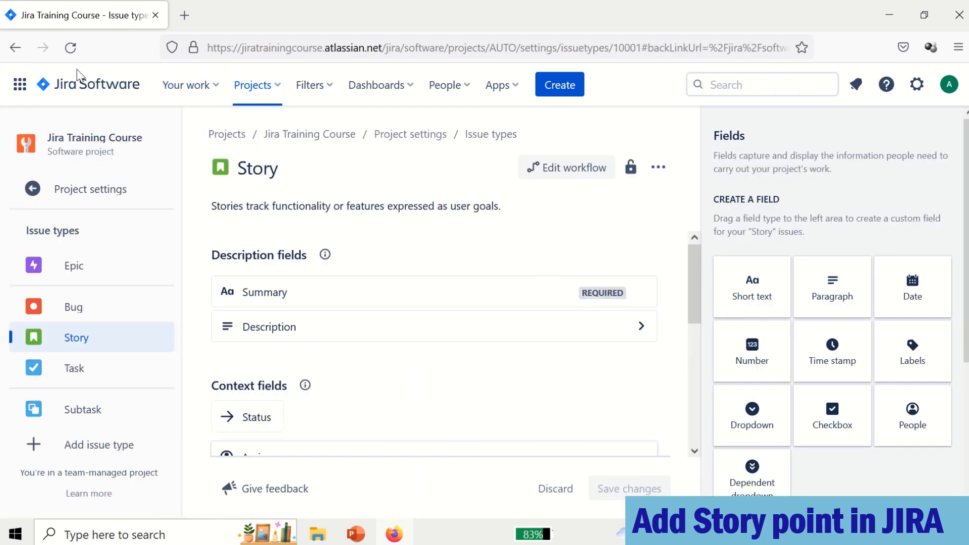
left_click(14, 48)
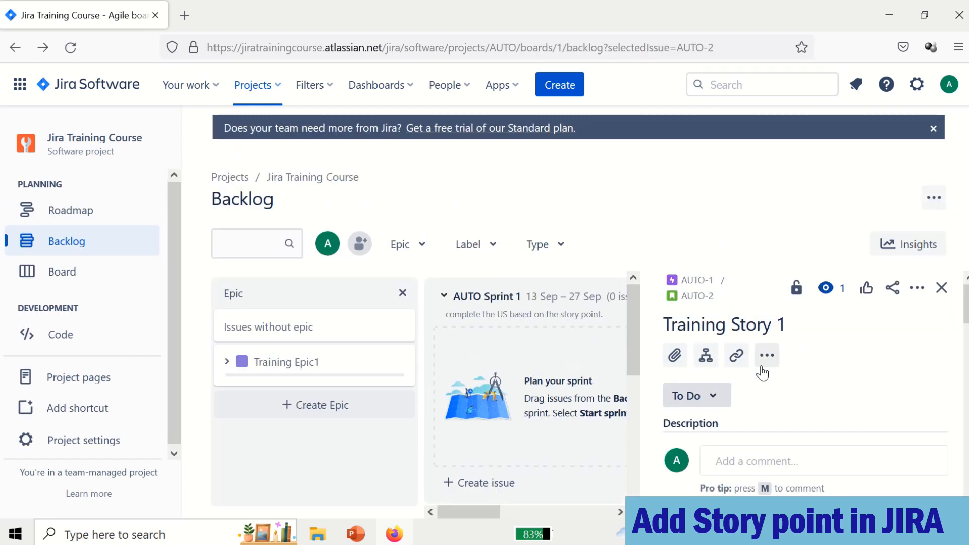
Assign the Training Story 1 issue (AUTO-2) to AUTO Sprint 1 in its details
scroll(808, 378, "down", 5)
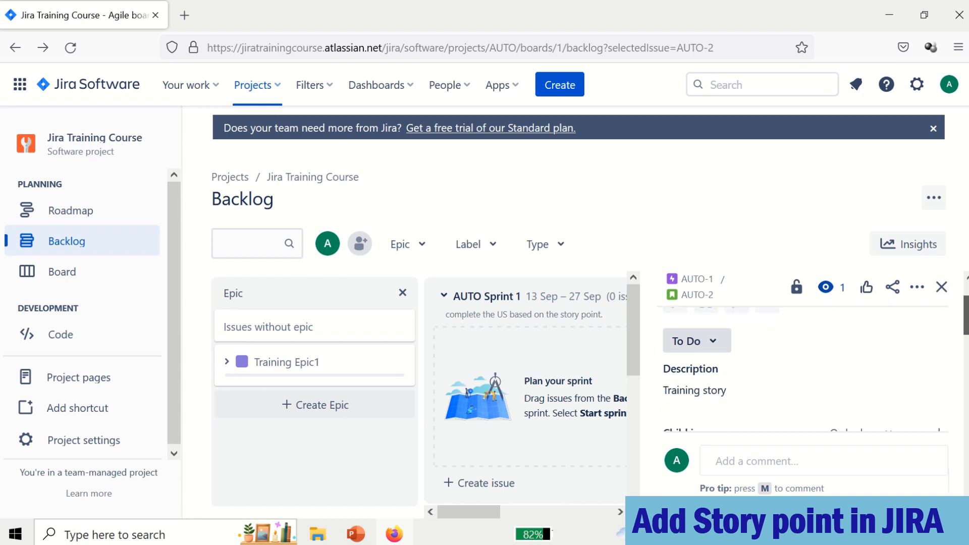
scroll(965, 318, "up", 5)
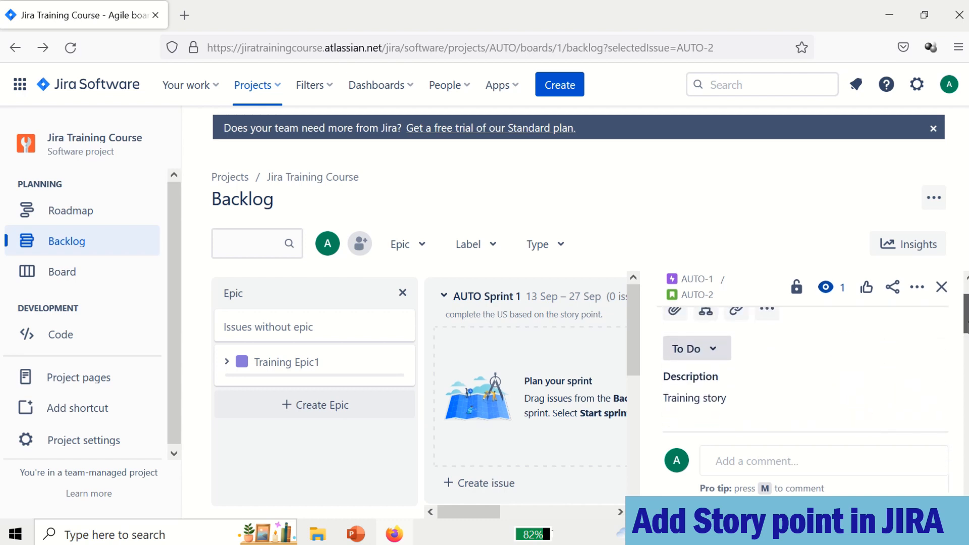
scroll(965, 318, "down", 6)
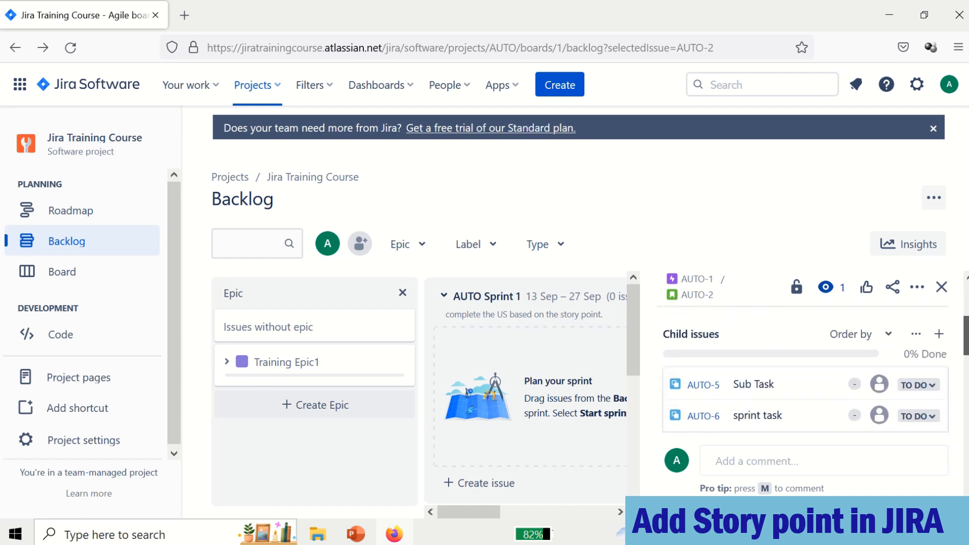
scroll(808, 368, "down", 4)
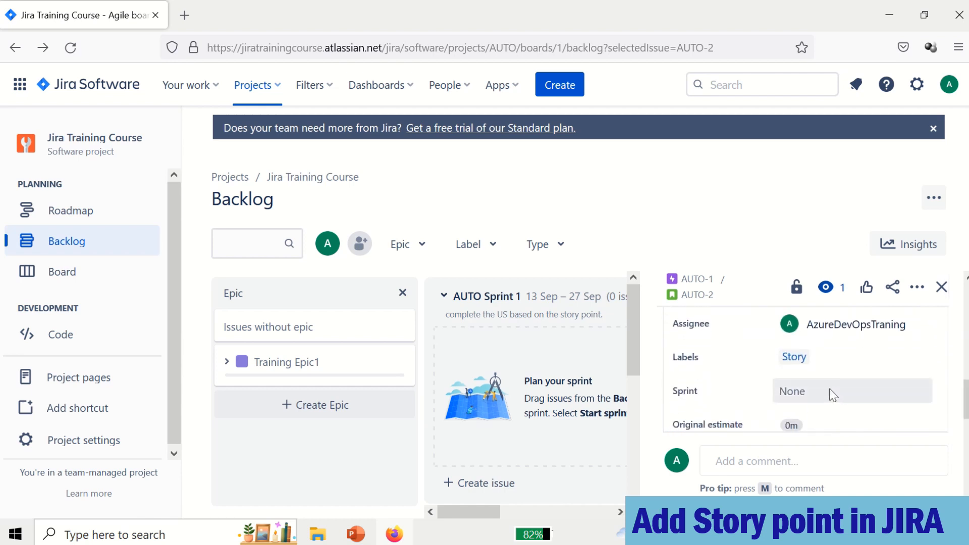
left_click(833, 395)
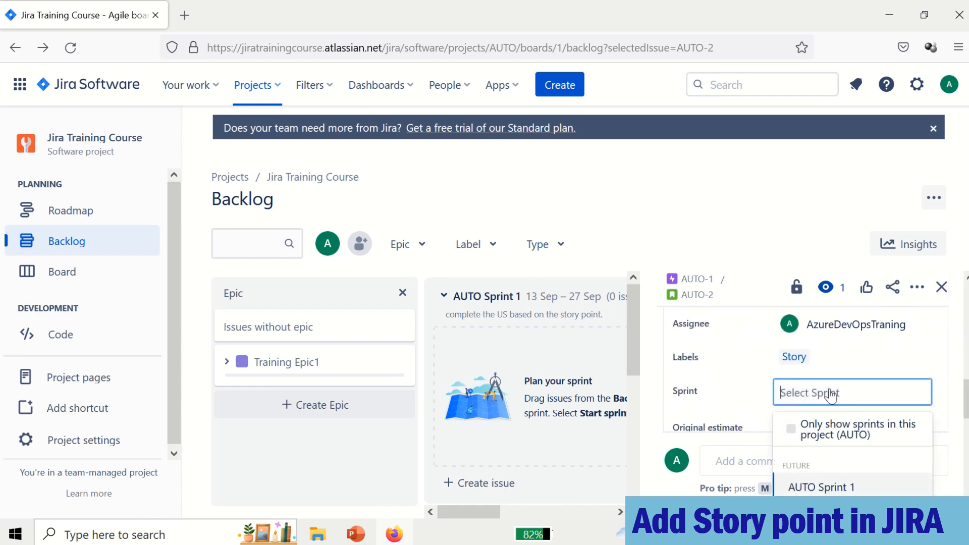
left_click(818, 487)
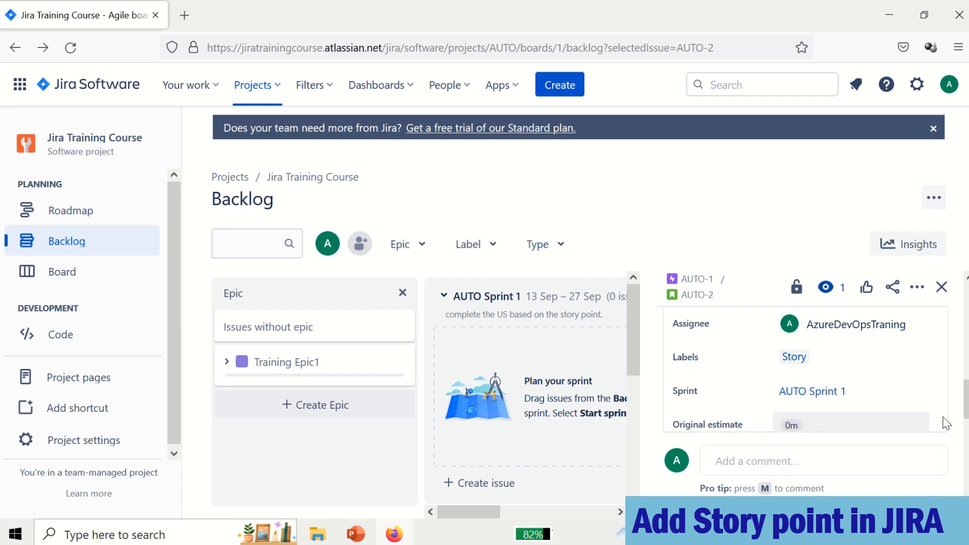
Set the original estimate of Training Story 1 to 2d and save it
scroll(807, 353, "down", 3)
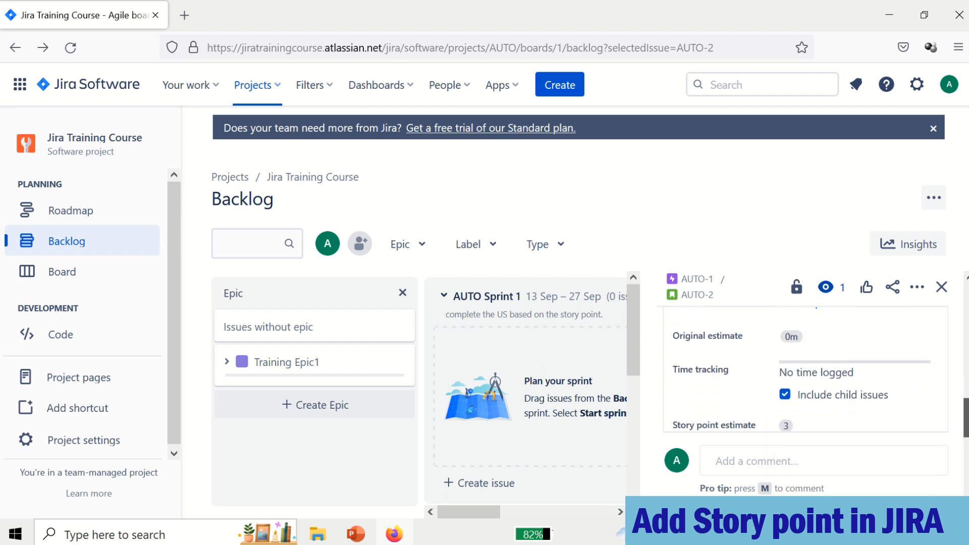
left_click(791, 338)
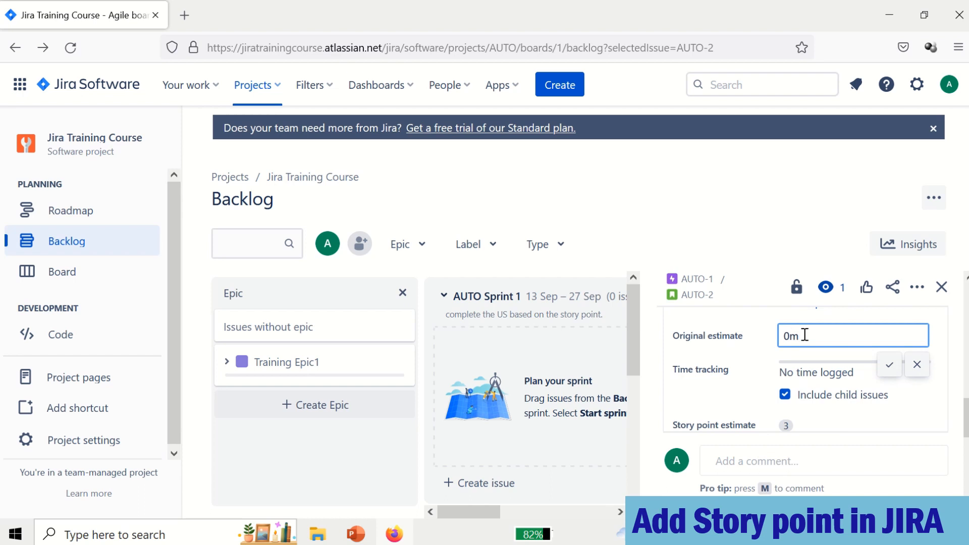
double_click(805, 335)
type("2d")
left_click(889, 366)
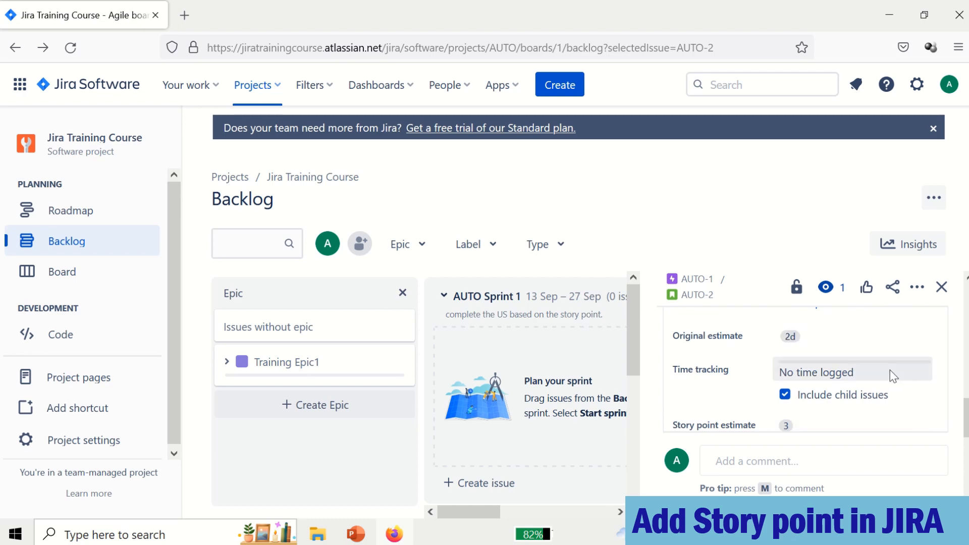
Open time tracking for Training Story 1 and try time spent values of 2h and 1d, clearing each one
left_click(845, 371)
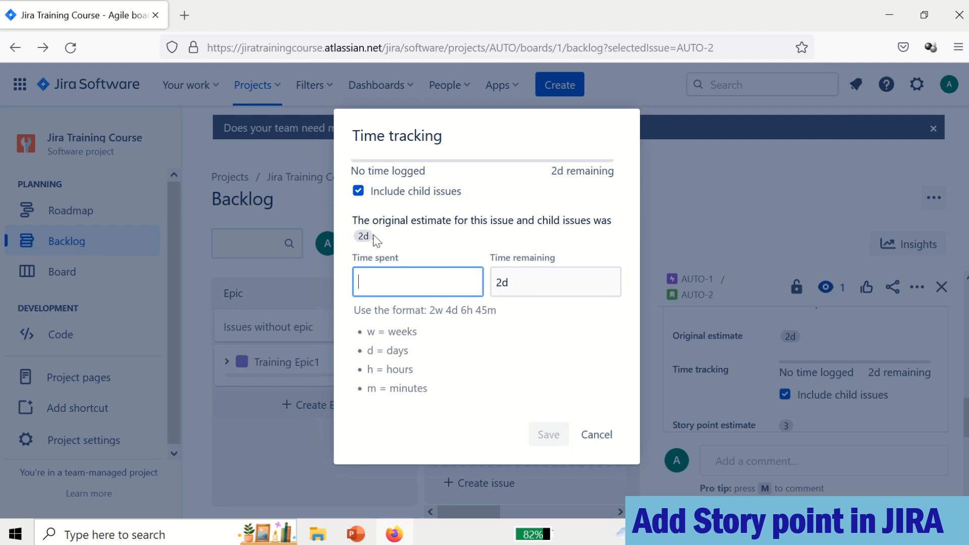
left_click_drag(357, 237, 384, 303)
left_click(378, 285)
type("1")
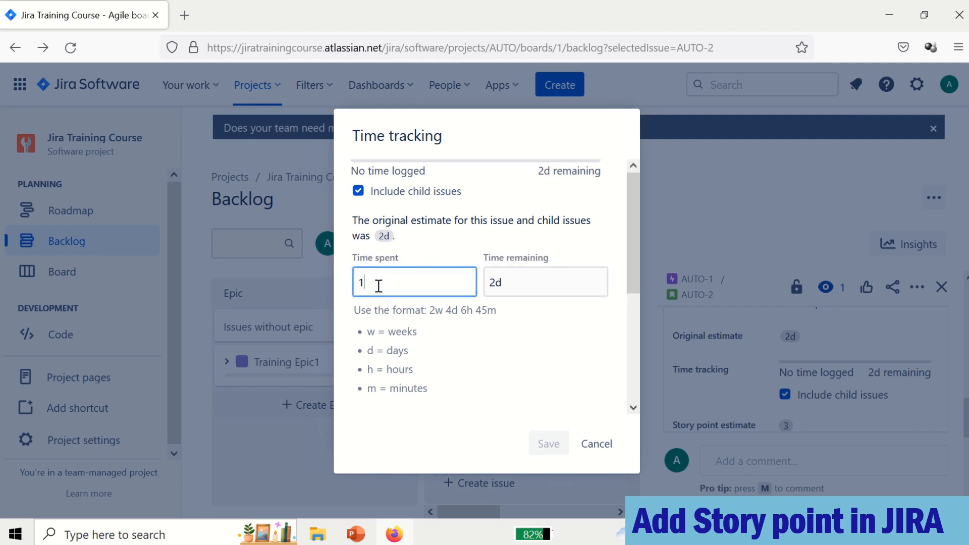
key("BackSpace")
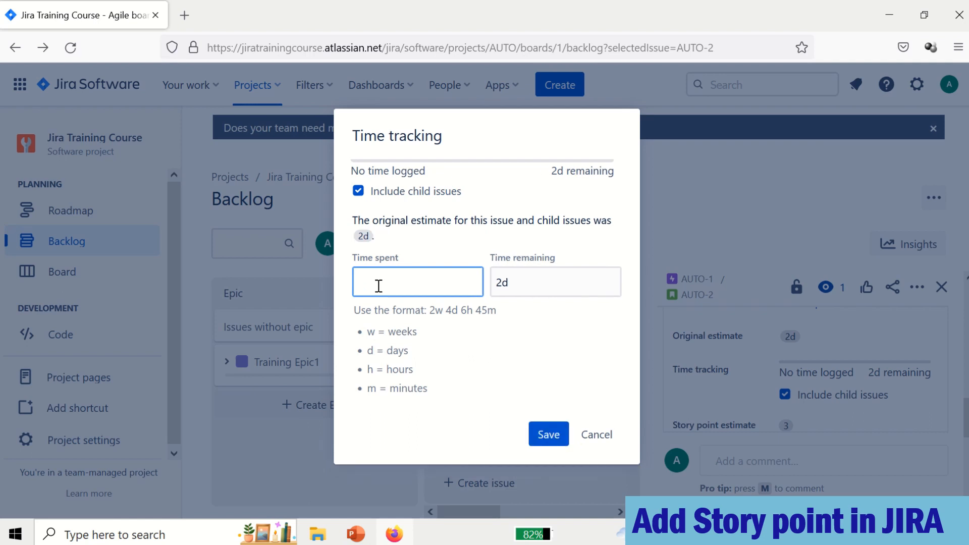
type("2h")
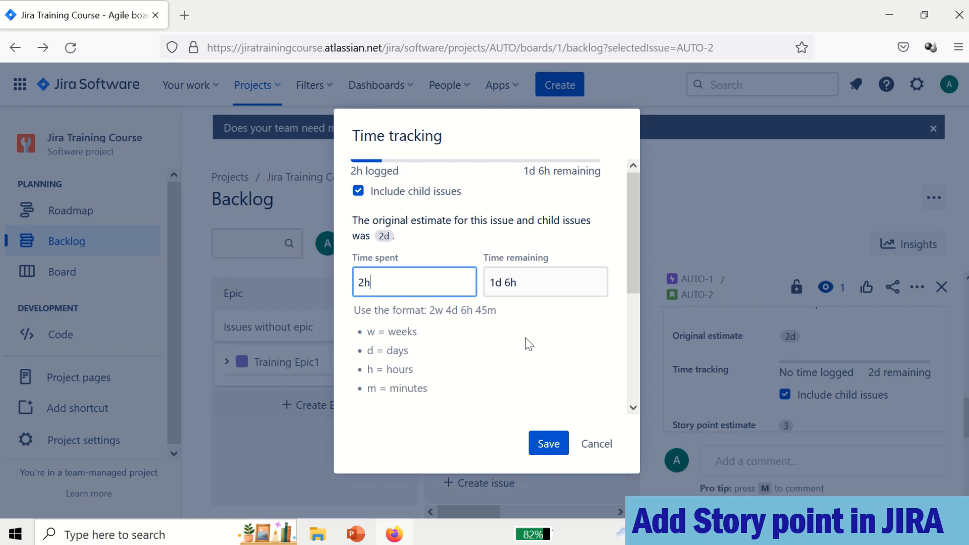
key("BackSpace")
key("BackSpace")
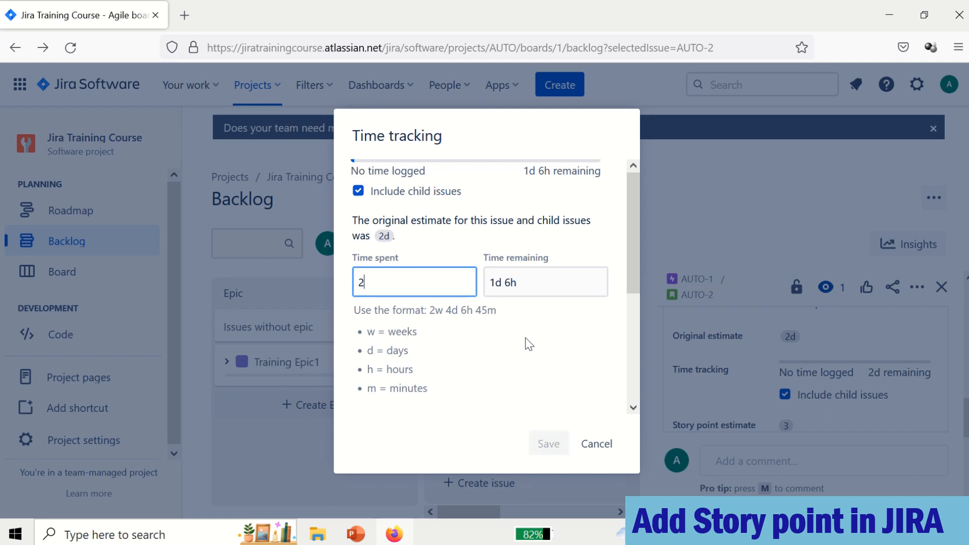
type("1d")
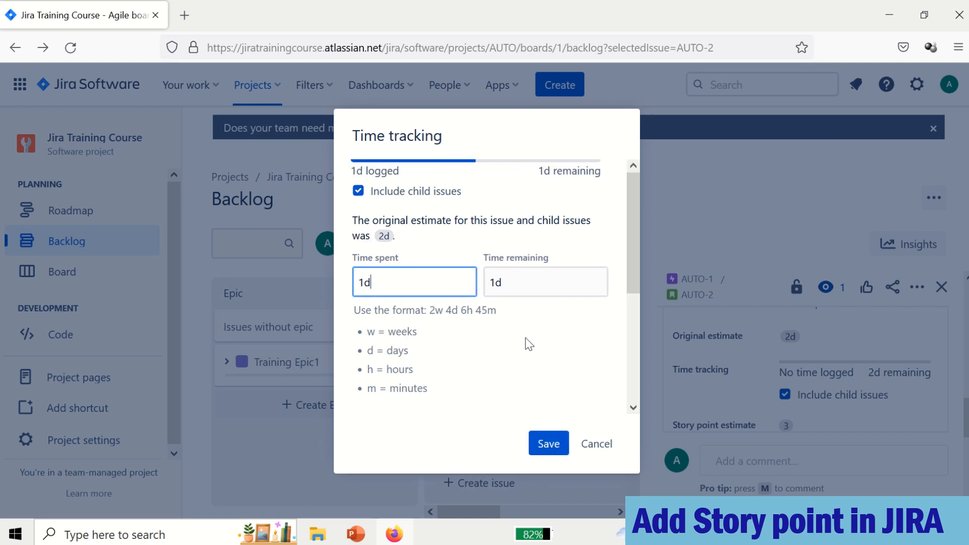
key("BackSpace")
key("BackSpace")
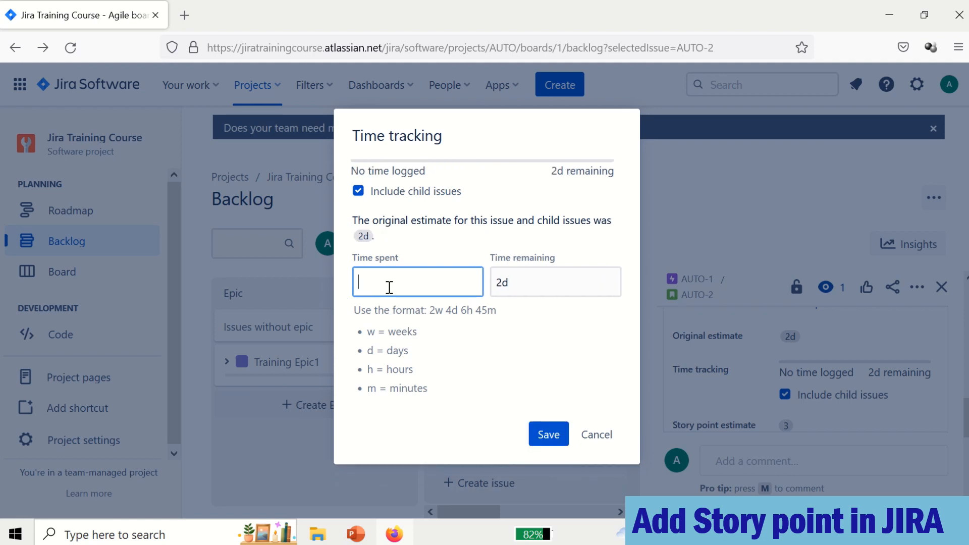
Try a time spent of 2h 30m in Training Story 1's time tracking, and cancel without saving
type("30m 2")
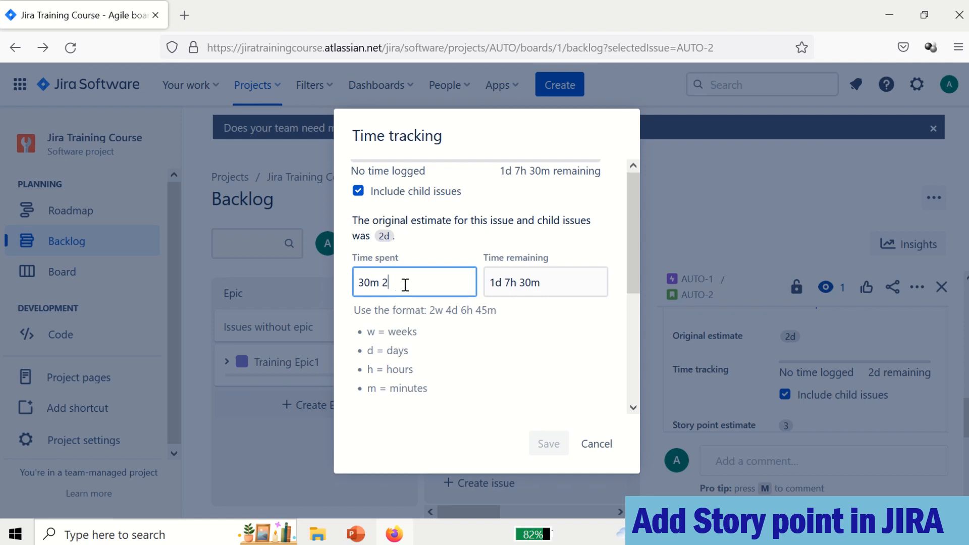
key("BackSpace")
key("BackSpace")
key("BackSpace")
key("BackSpace")
key("BackSpace")
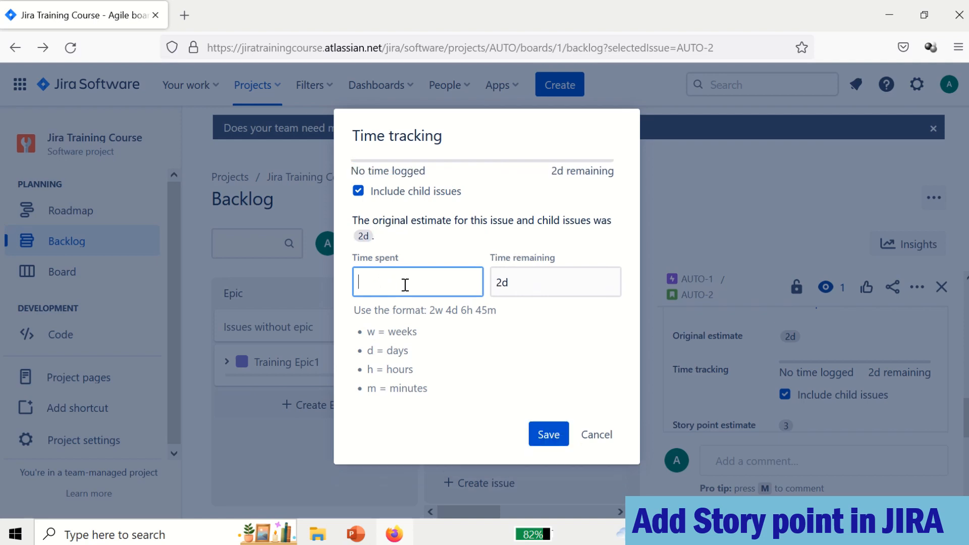
type("2h")
key("Return")
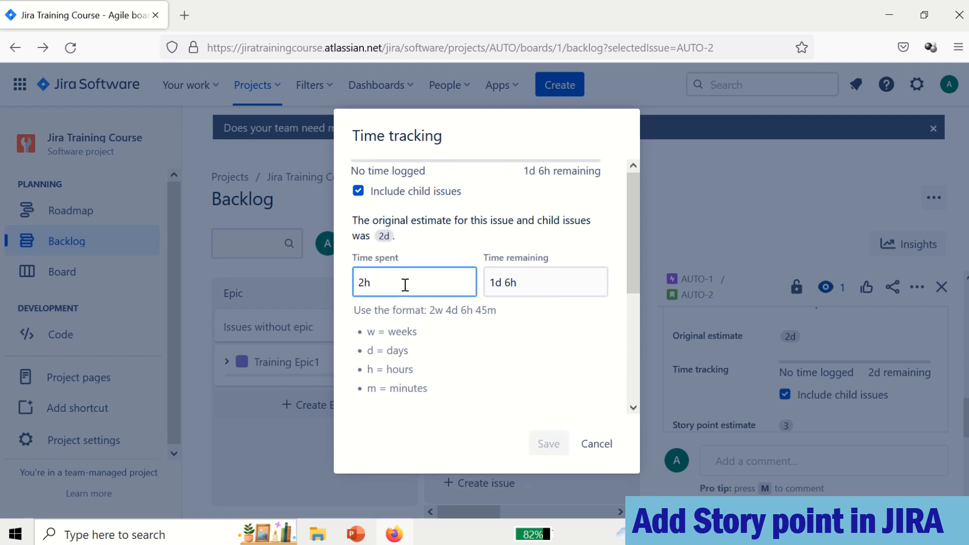
type("30m")
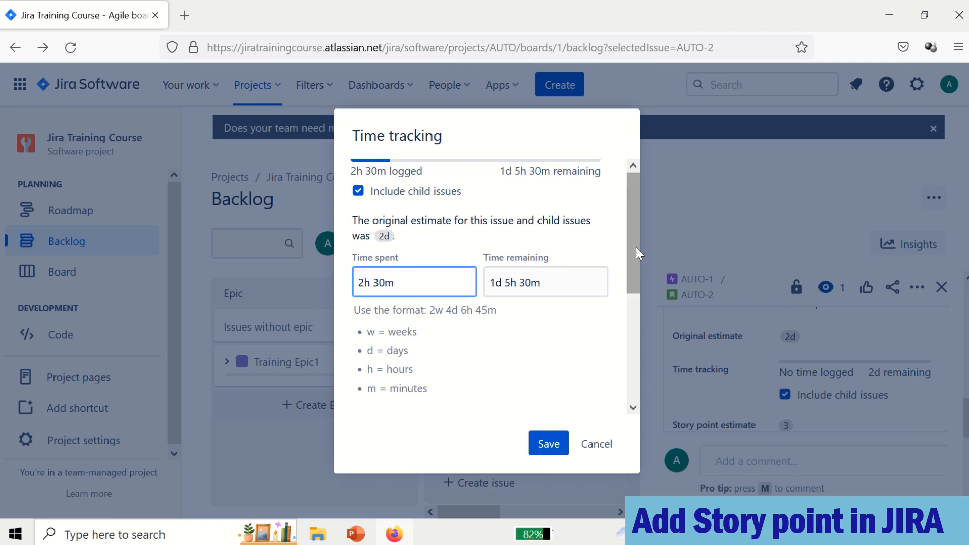
left_click_drag(632, 247, 634, 222)
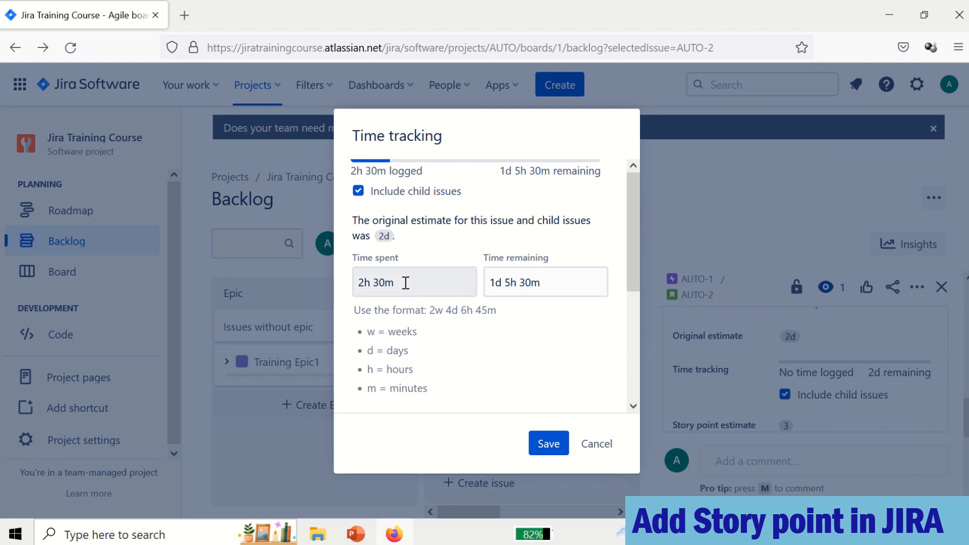
left_click_drag(444, 143, 357, 134)
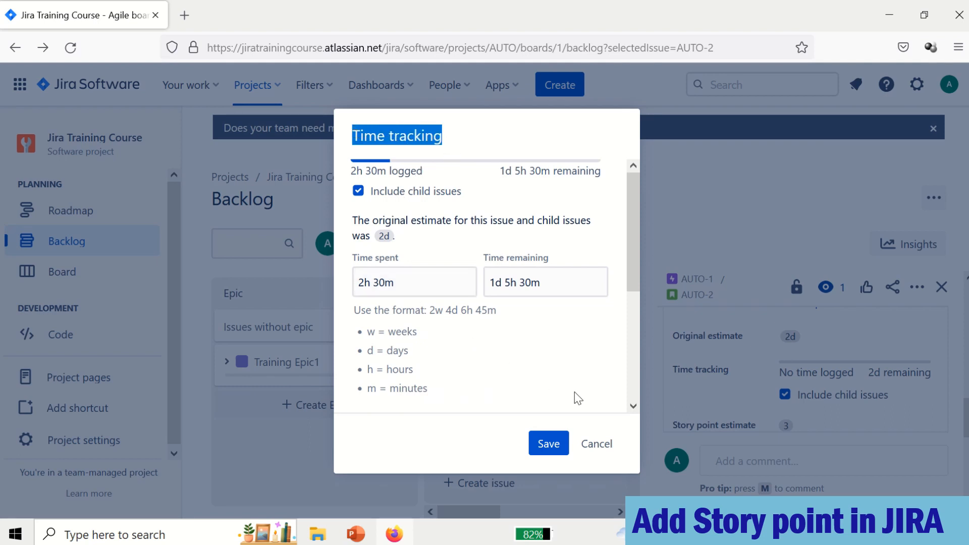
left_click(600, 444)
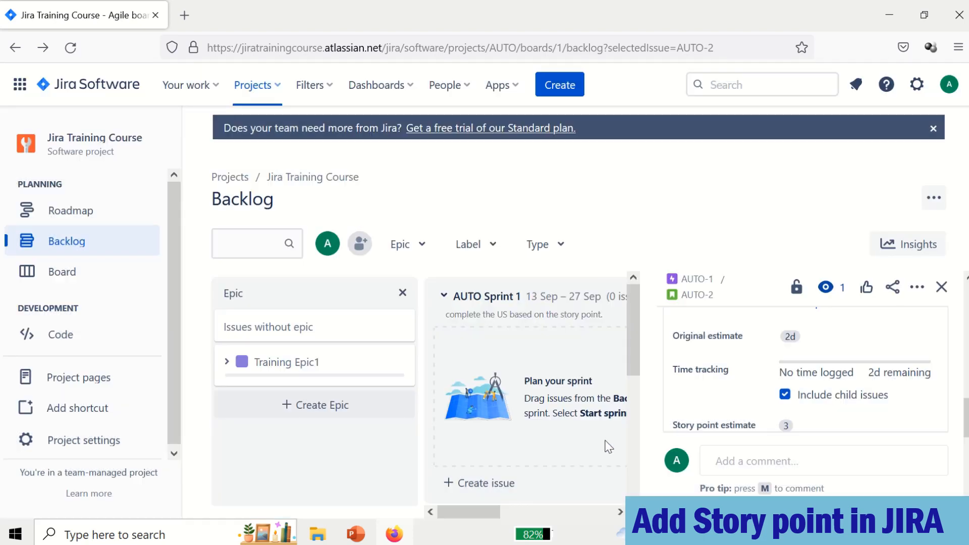
Review Training Story 1's story point estimate, activity section and available status options without changing them
scroll(965, 419, "down", 1)
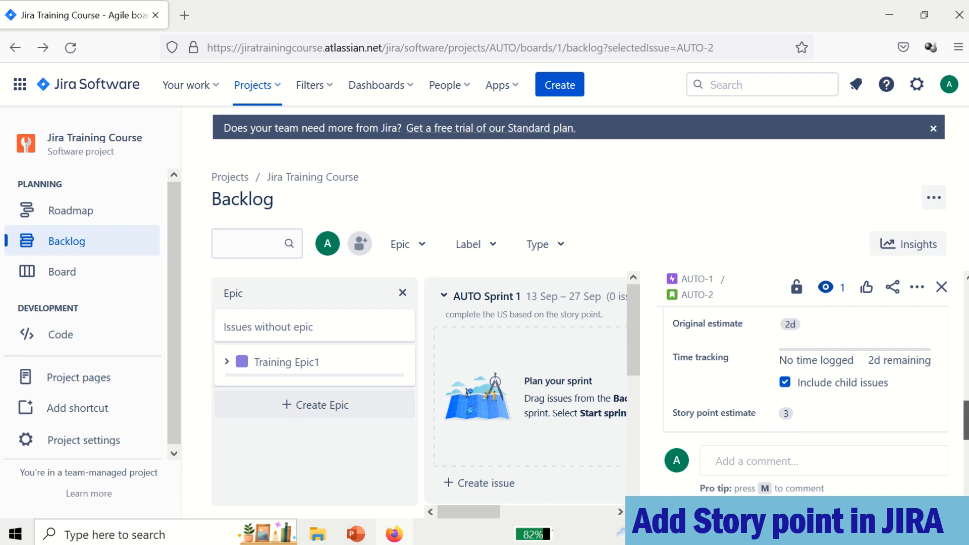
left_click(789, 406)
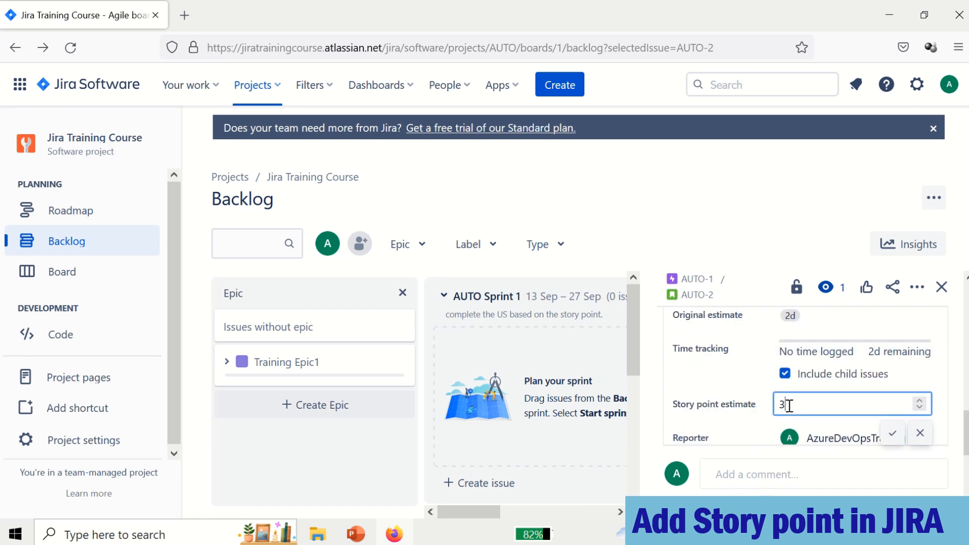
left_click(732, 388)
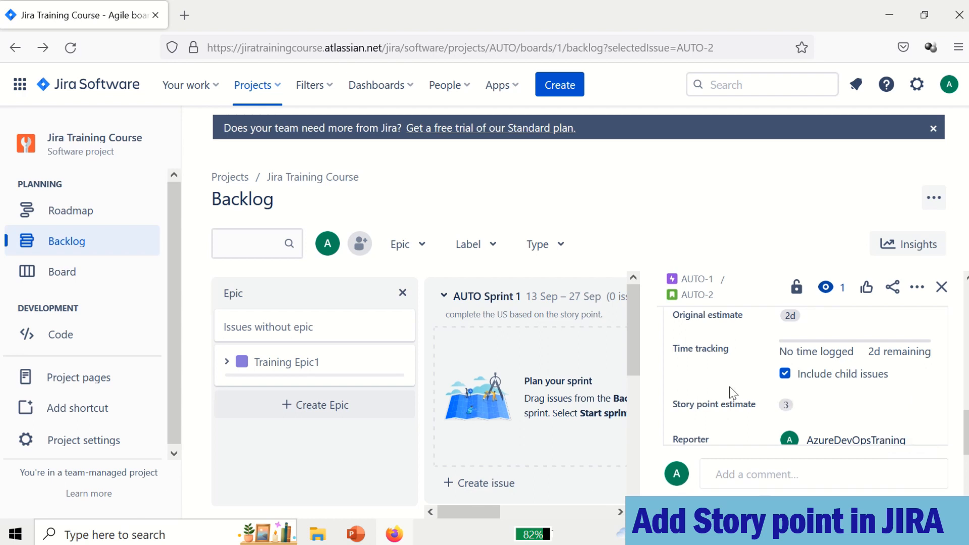
scroll(806, 384, "down", 5)
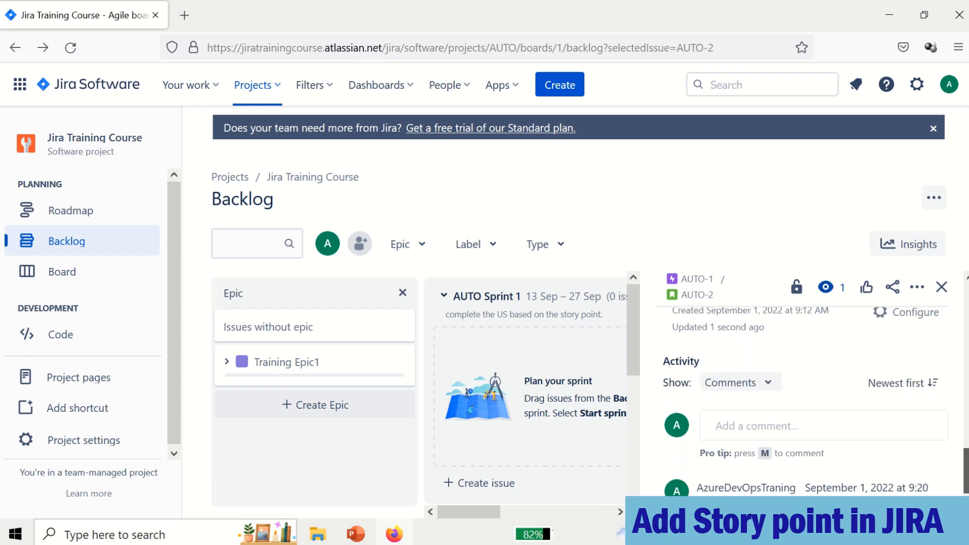
scroll(815, 401, "down", 1)
scroll(858, 343, "up", 10)
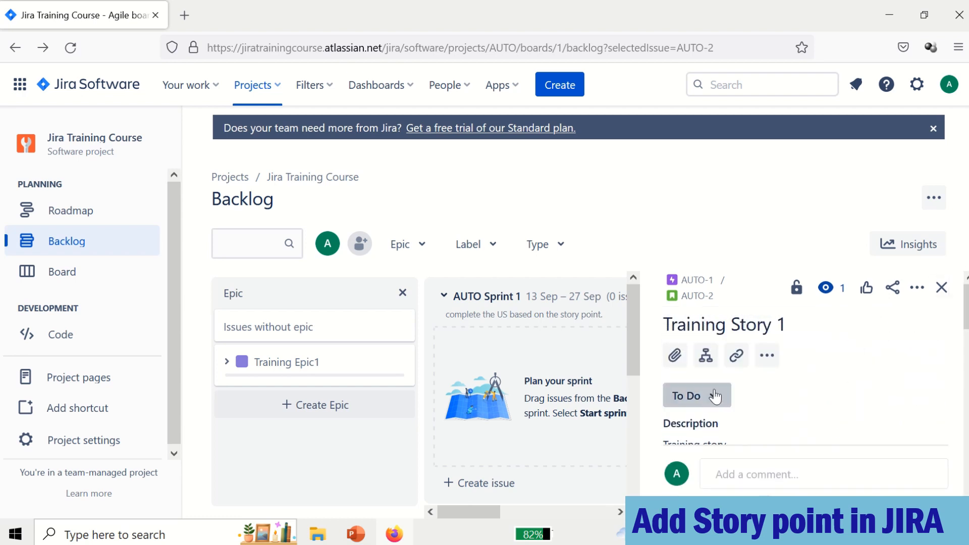
left_click(714, 397)
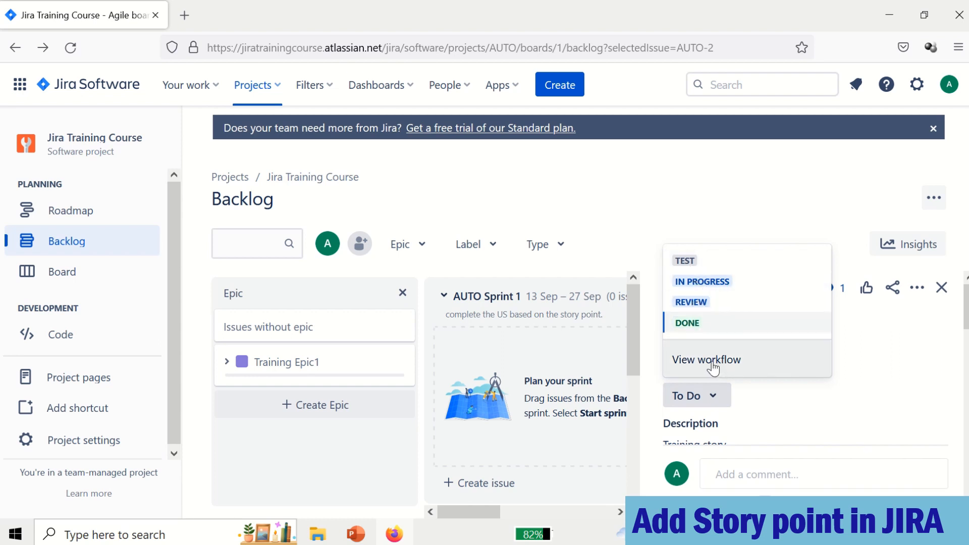
left_click(854, 415)
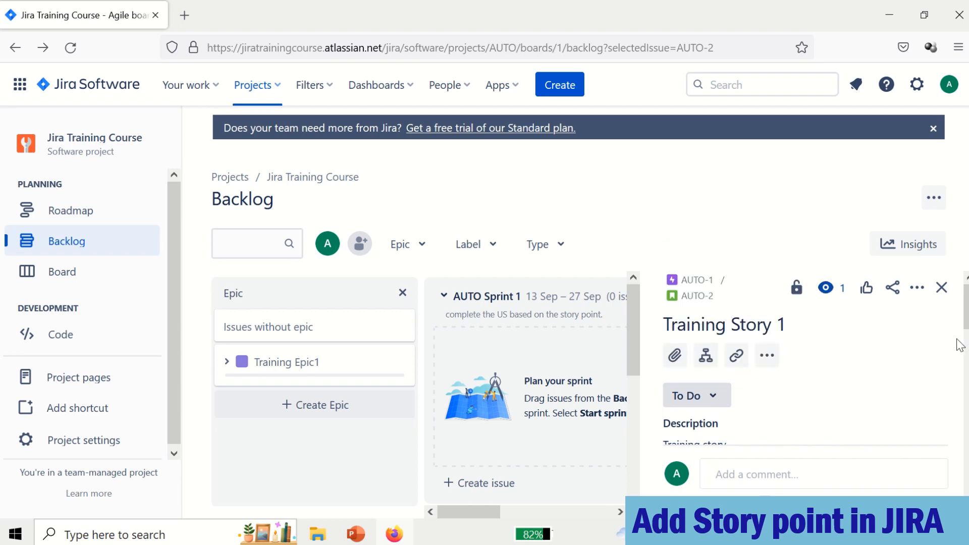
left_click_drag(967, 342, 966, 300)
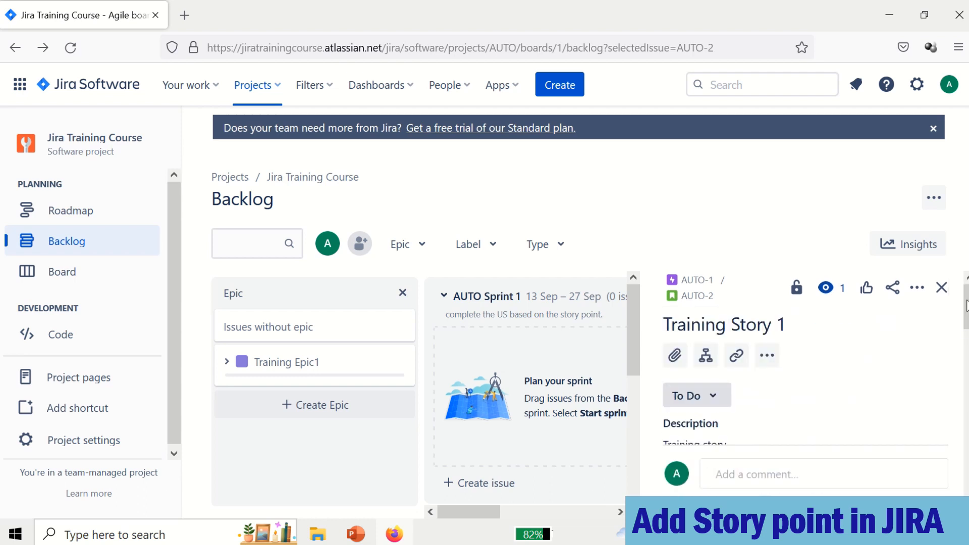
Close the Training Story 1 details and reload the backlog to check the issues in AUTO Sprint 1 and the backlog
left_click(941, 289)
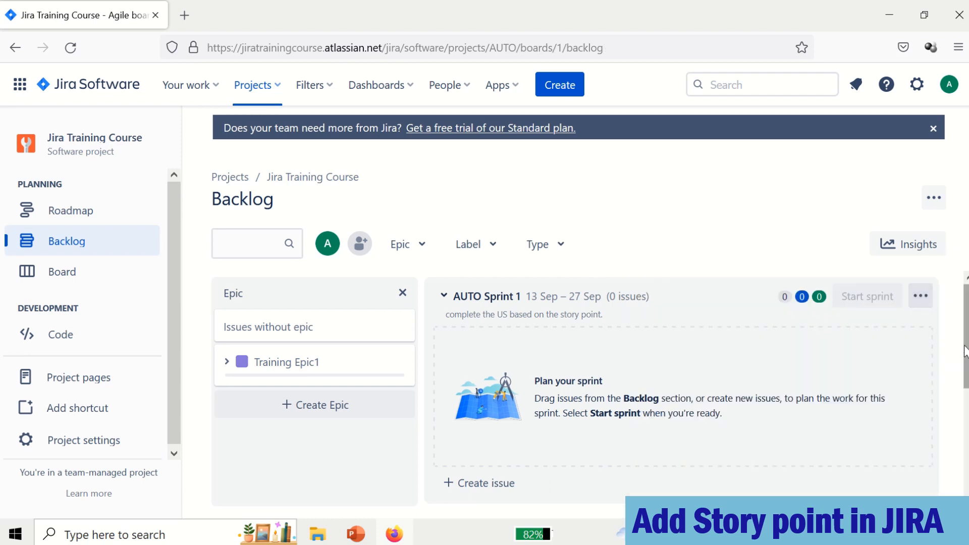
mouse_move(965, 348)
left_mouse_down()
mouse_move(963, 462)
mouse_move(960, 336)
left_mouse_up()
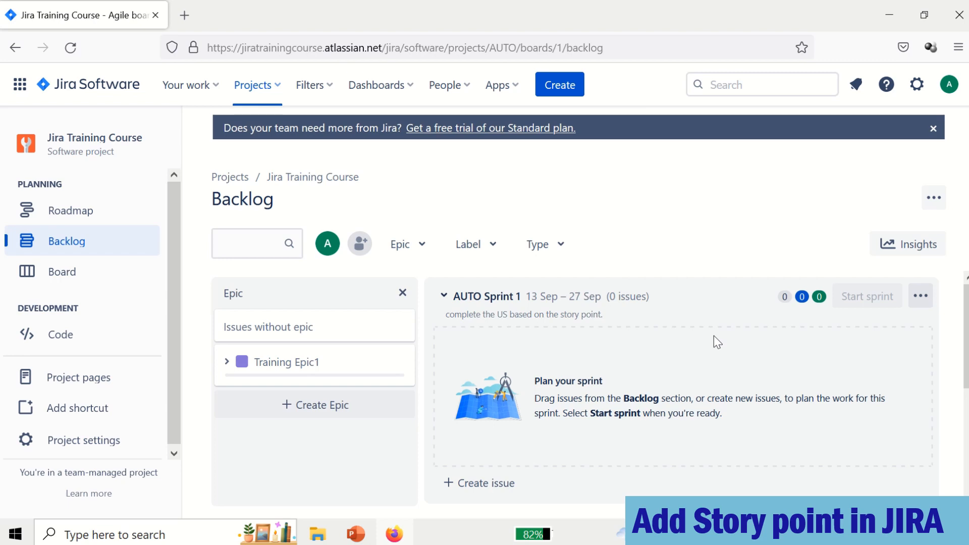
key("F5")
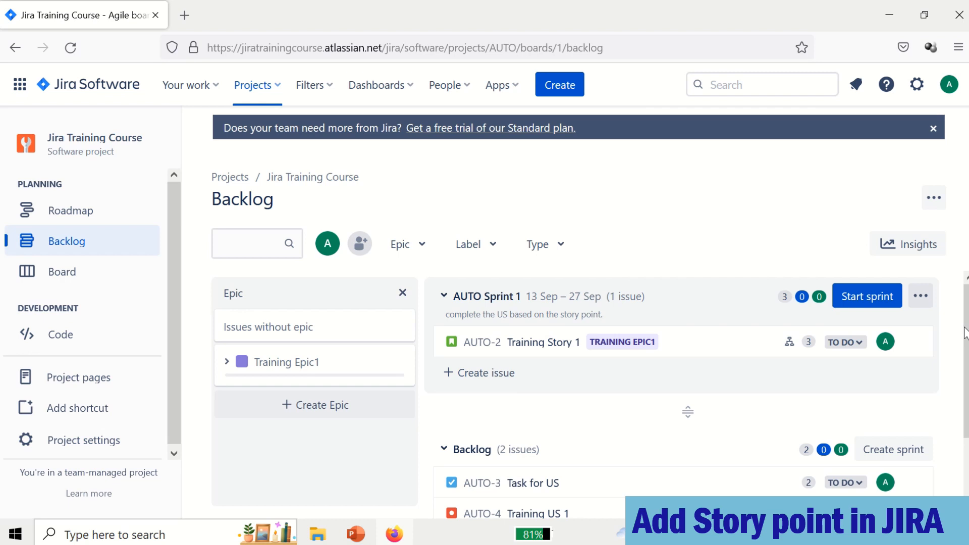
scroll(965, 353, "down", 2)
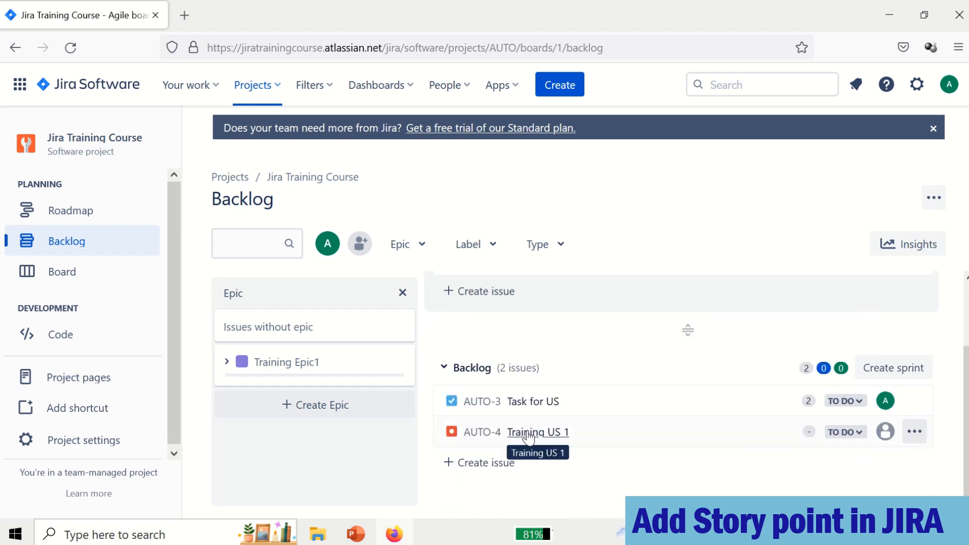
Move the Training US 1 issue from the backlog into AUTO Sprint 1
scroll(965, 373, "up", 1)
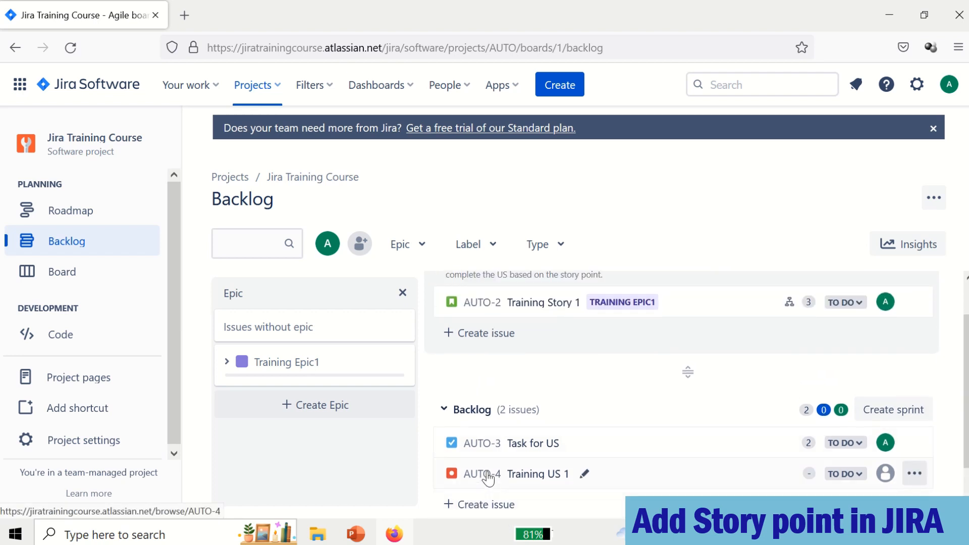
left_click_drag(488, 478, 537, 342)
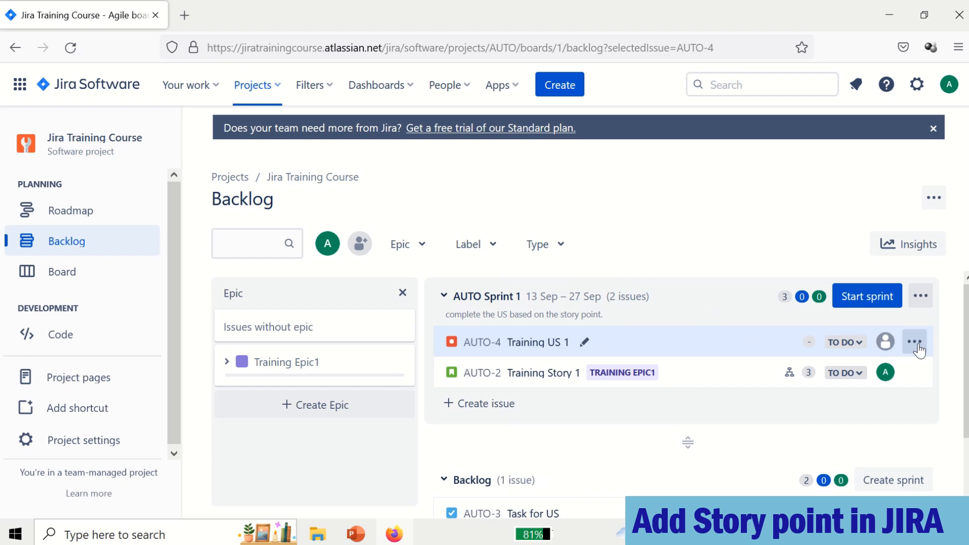
Review Training US 1's details, including assignee, labels, sprint, time tracking and story point estimate, and close them without changes
left_click(915, 342)
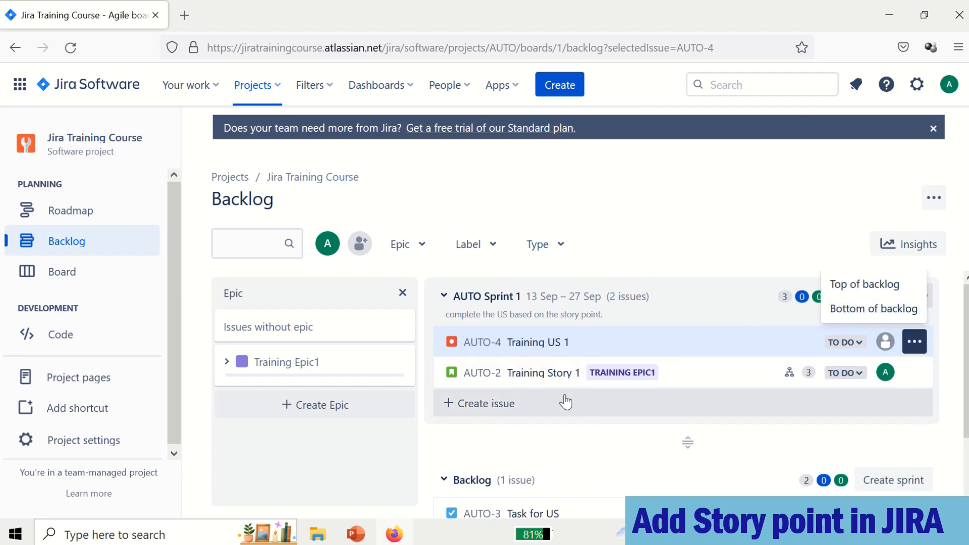
left_click(580, 342)
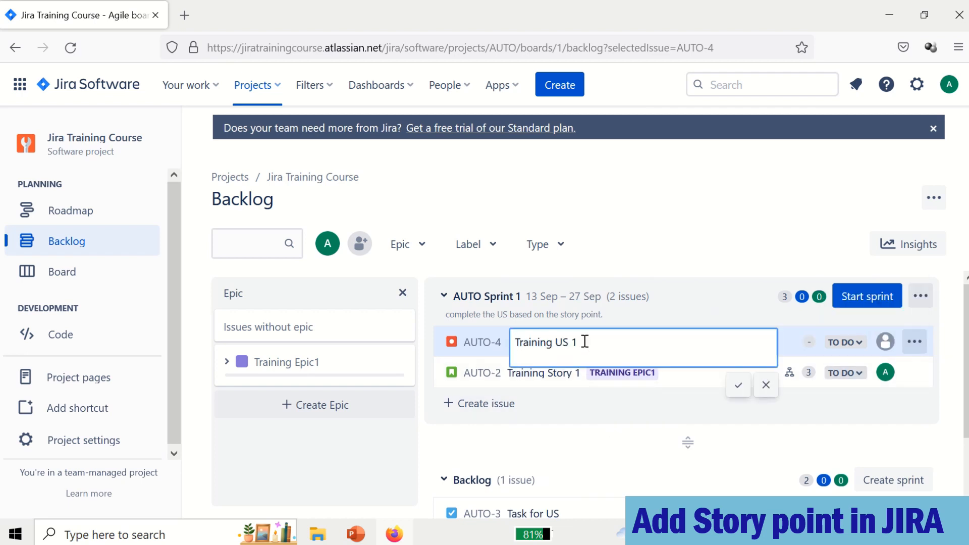
left_click(491, 348)
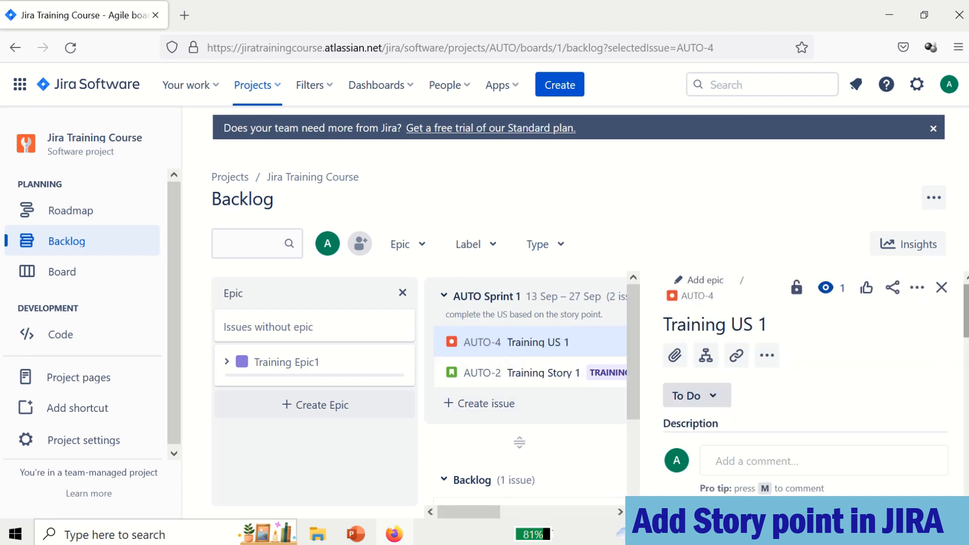
scroll(805, 378, "down", 5)
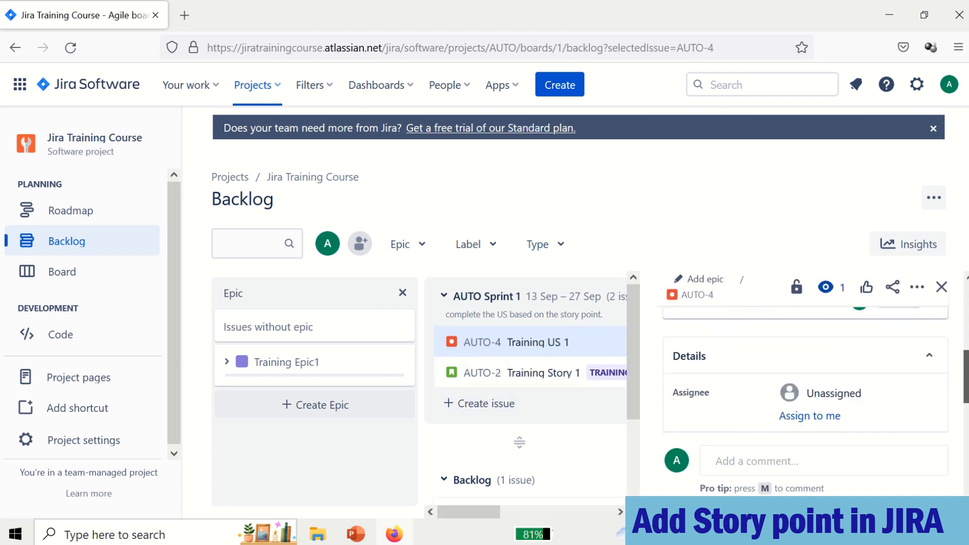
scroll(964, 316, "up", 5)
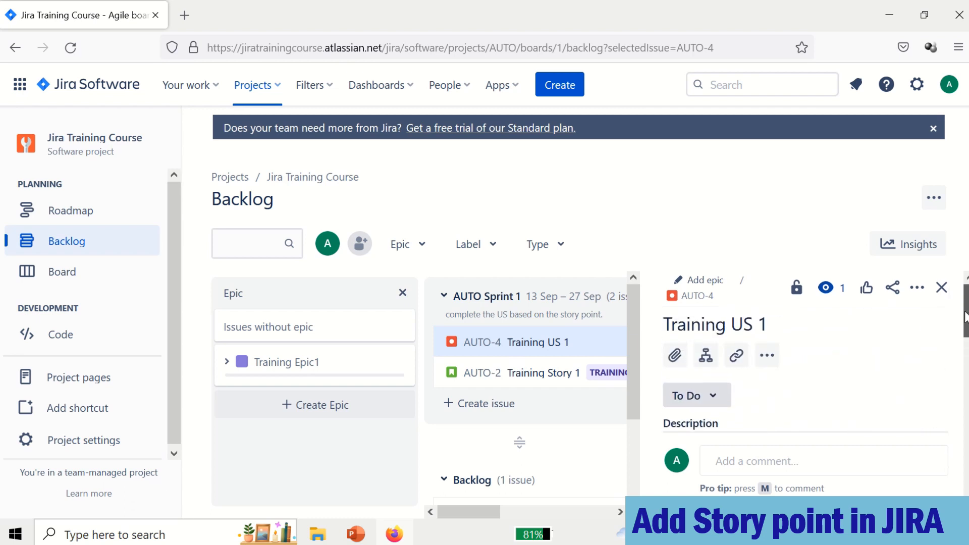
scroll(965, 316, "down", 5)
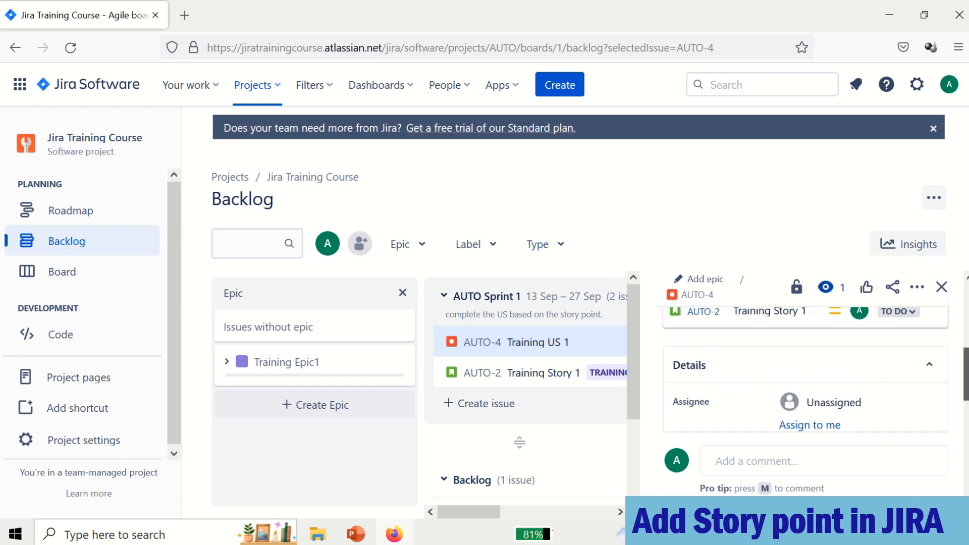
scroll(805, 369, "down", 3)
scroll(805, 369, "down", 2)
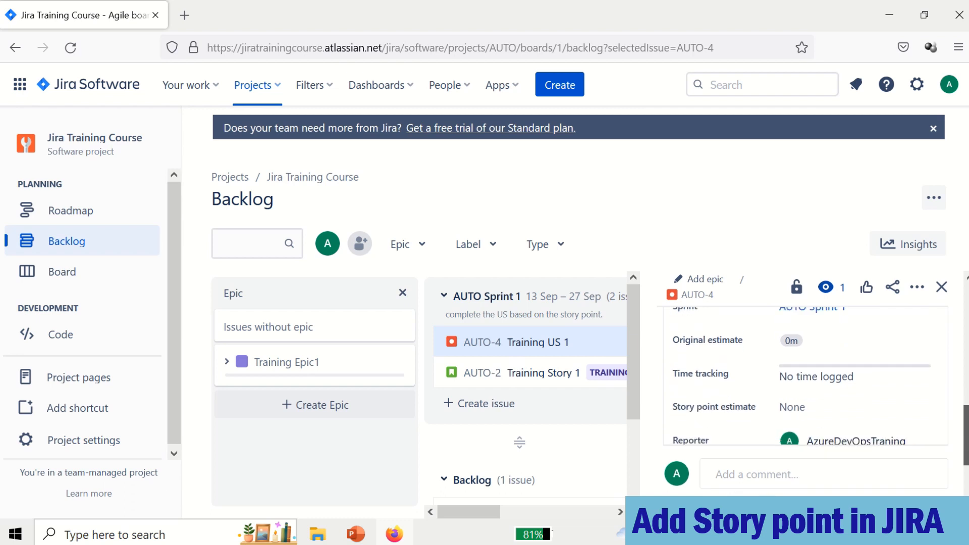
scroll(947, 324, "down", 1)
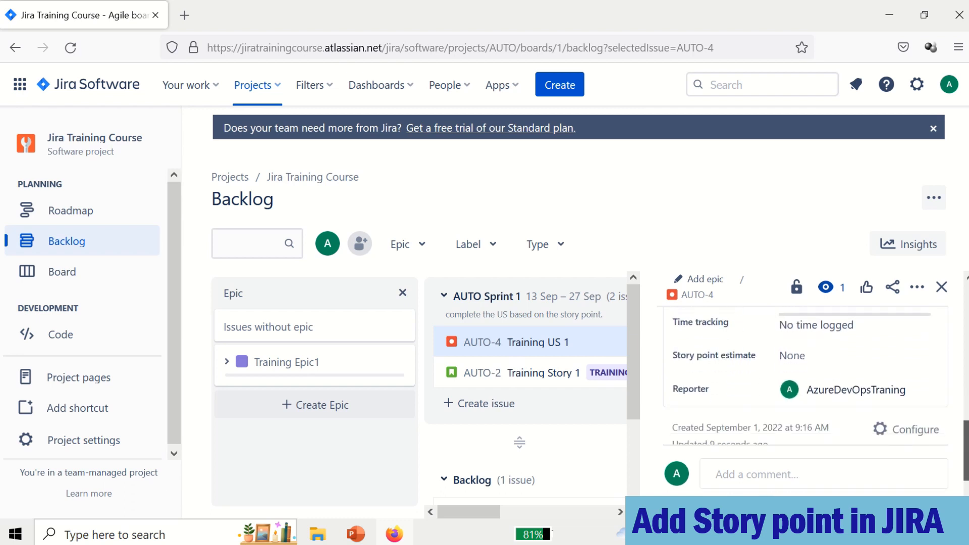
scroll(946, 324, "up", 3)
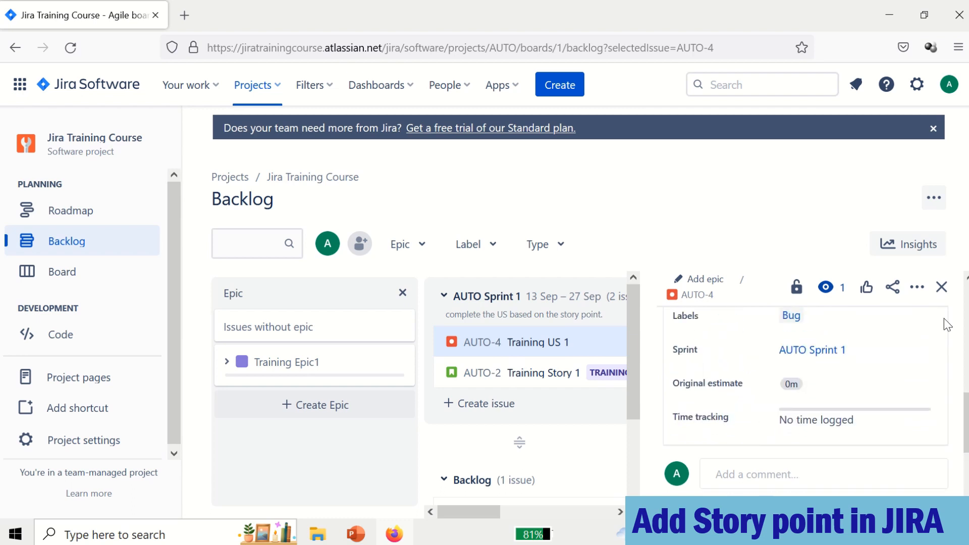
left_click(942, 287)
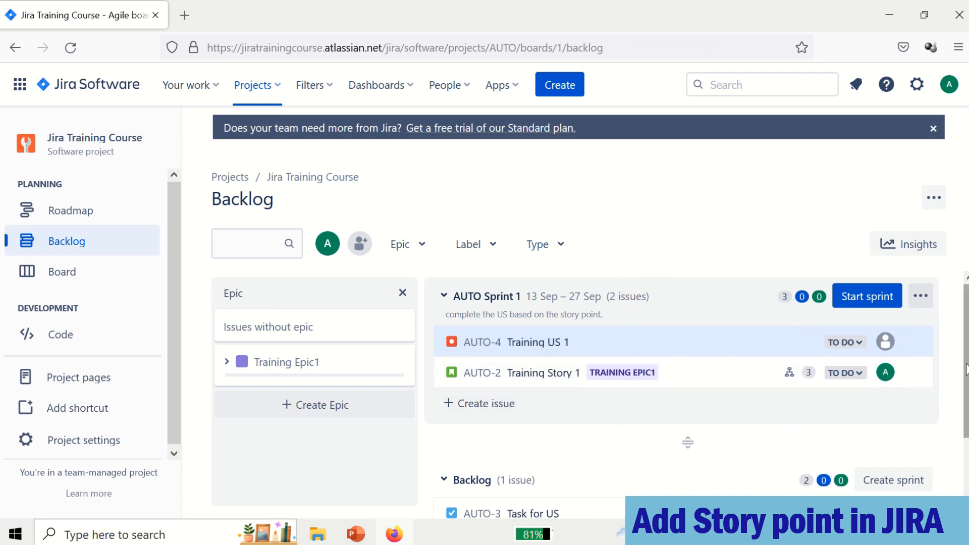
Check the issue left in the backlog, the issues in AUTO Sprint 1 and the sprint's edit and delete options
scroll(966, 370, "down", 2)
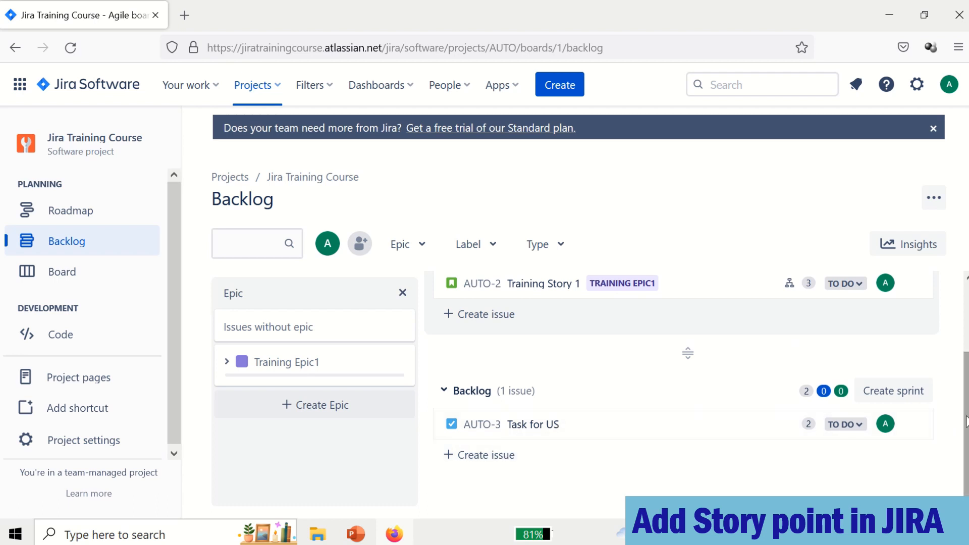
left_click_drag(965, 388, 964, 323)
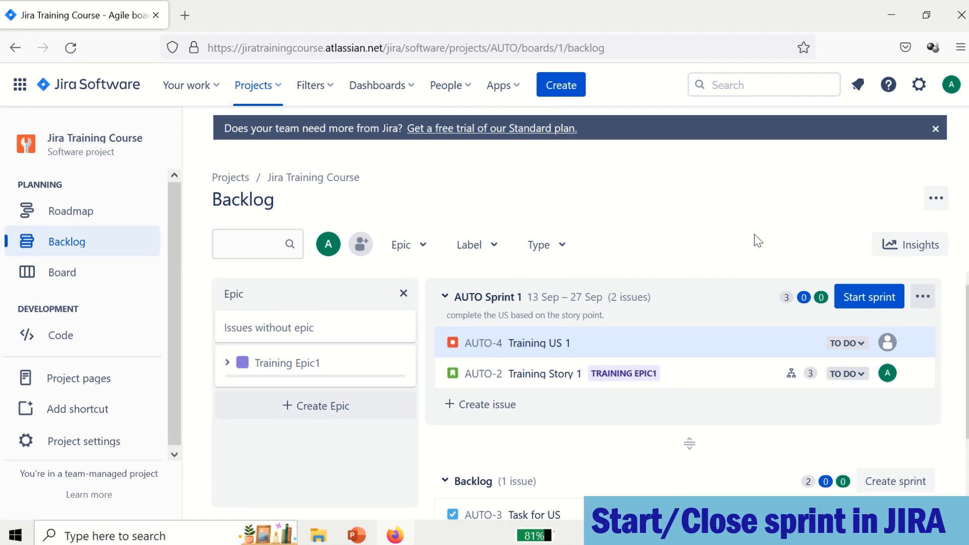
left_click(543, 303)
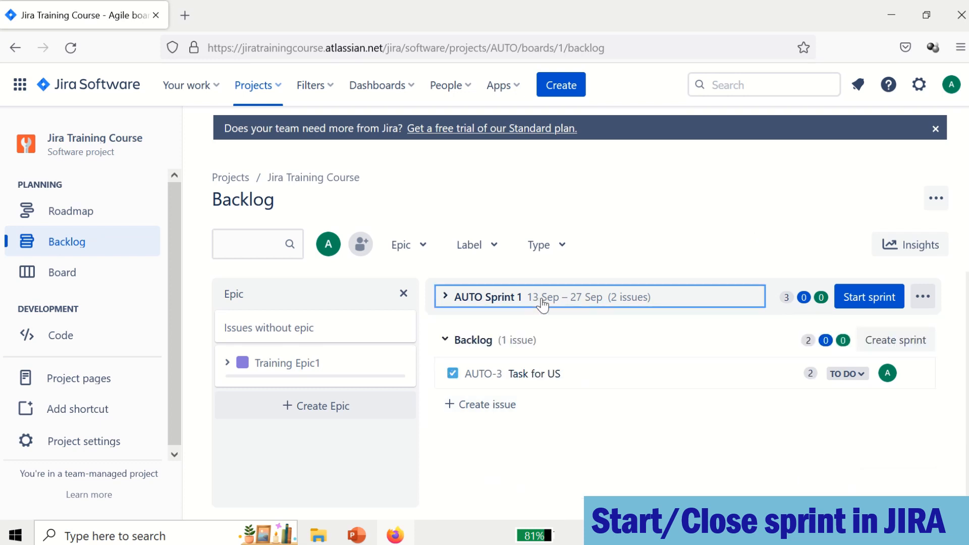
left_click(446, 298)
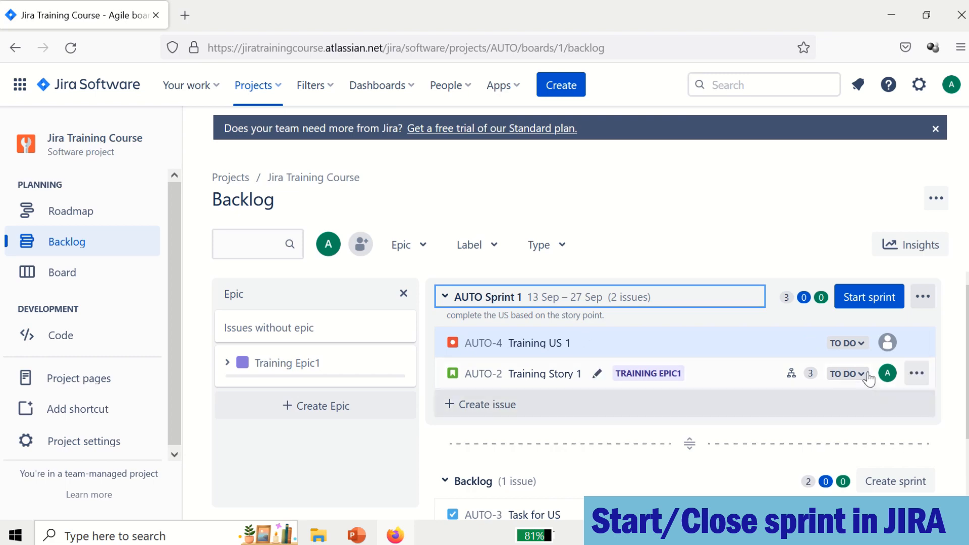
left_click(922, 298)
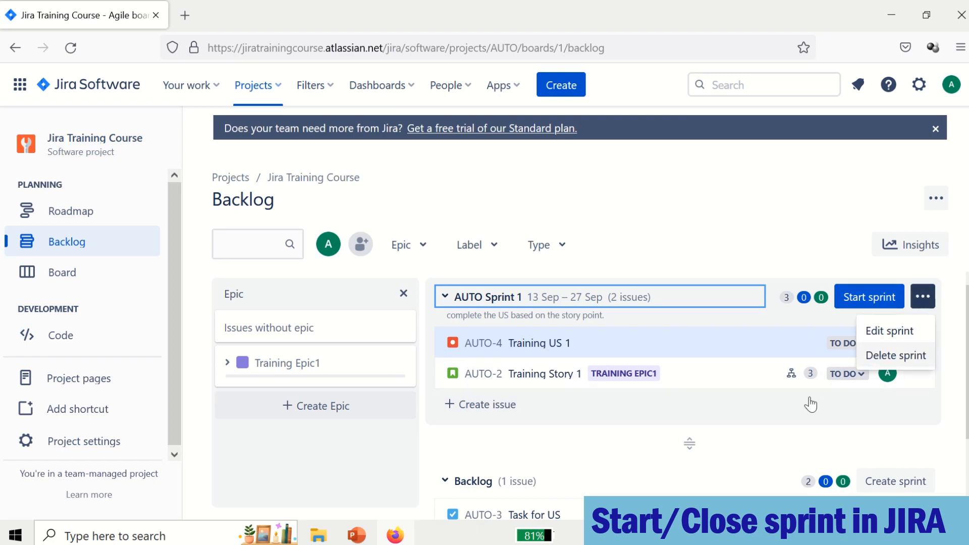
left_click(746, 439)
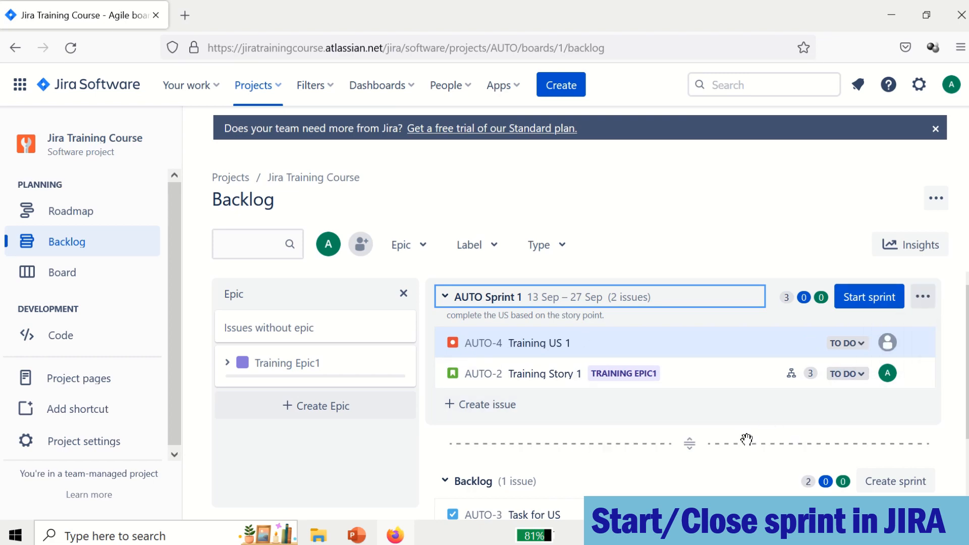
Start AUTO Sprint 1 with its existing name, duration, dates and goal, and dismiss the notification on the sprint board
left_click(864, 298)
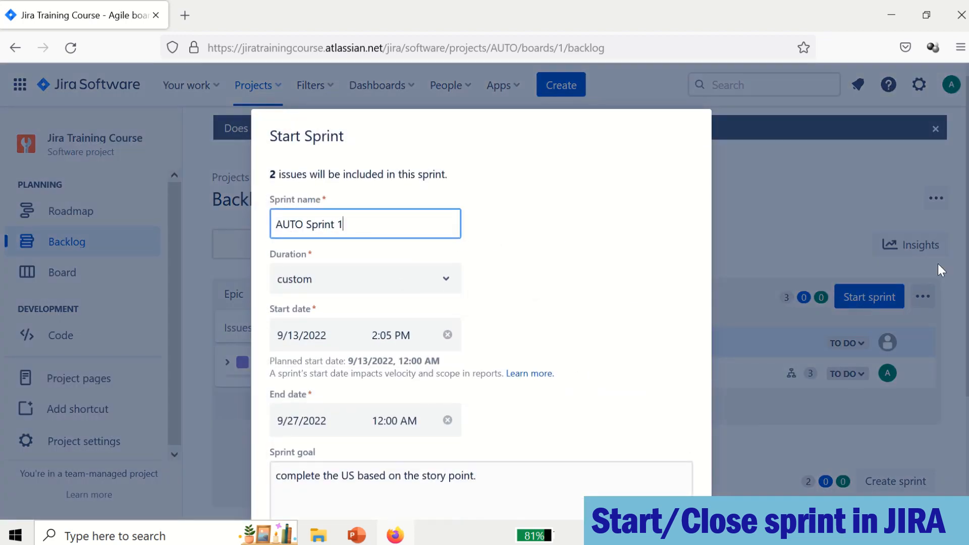
key("Escape")
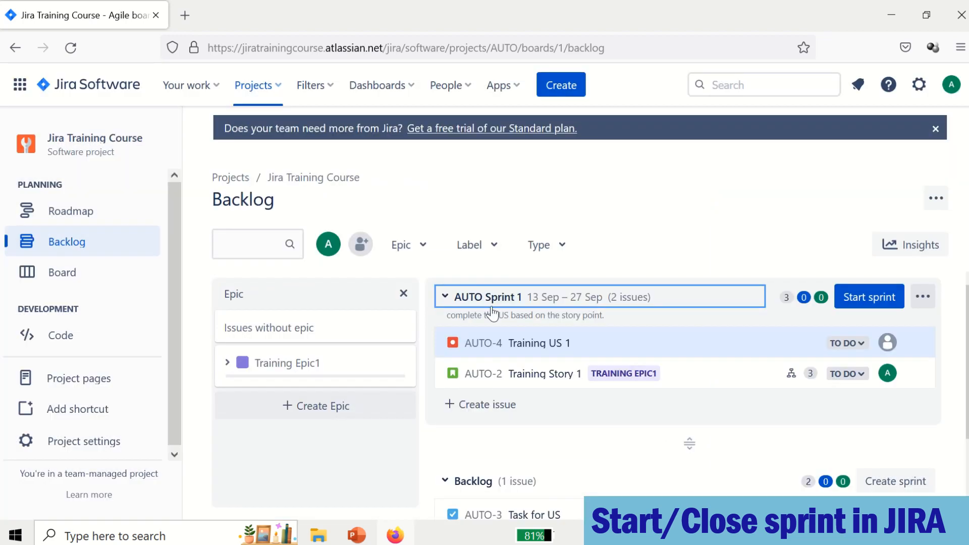
left_click(855, 297)
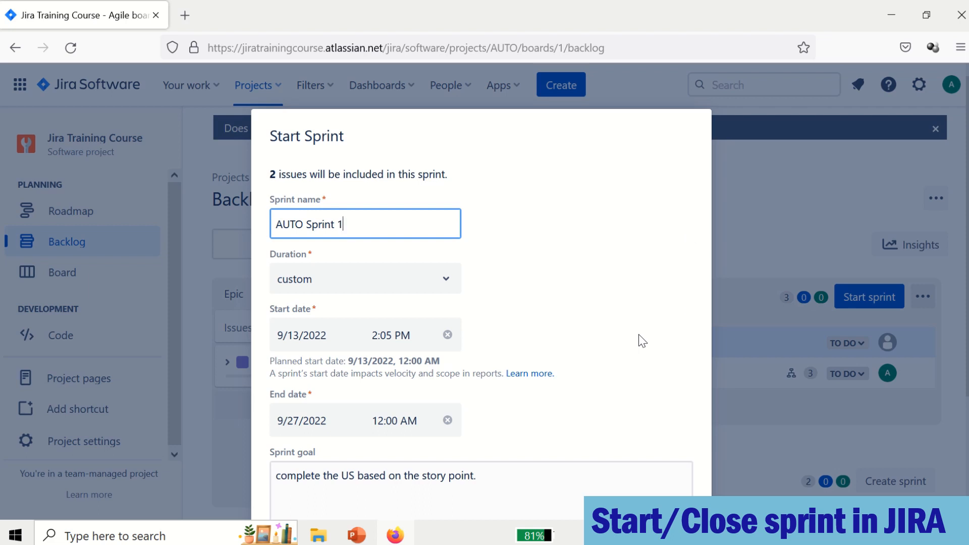
key("Tab")
key("Tab")
key("Tab")
key("Tab")
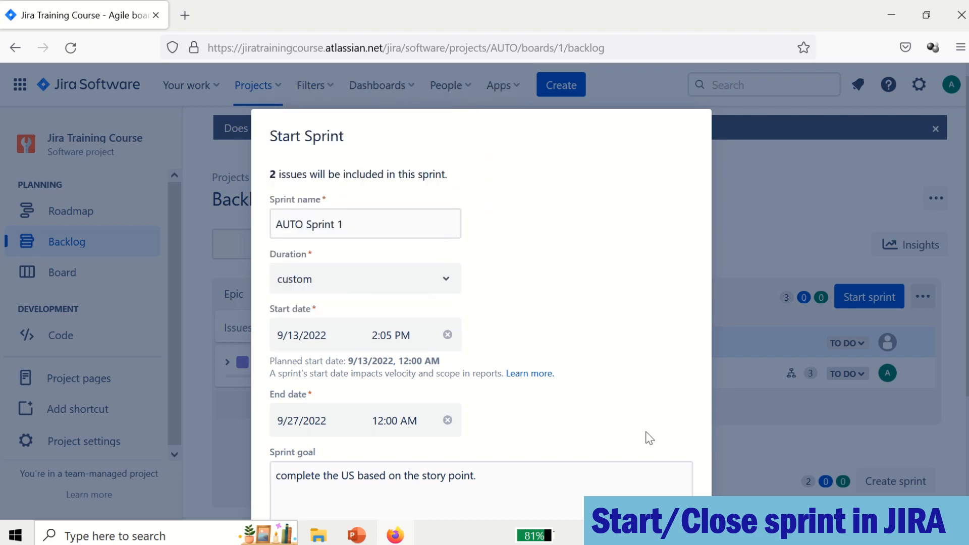
scroll(649, 438, "down", 3)
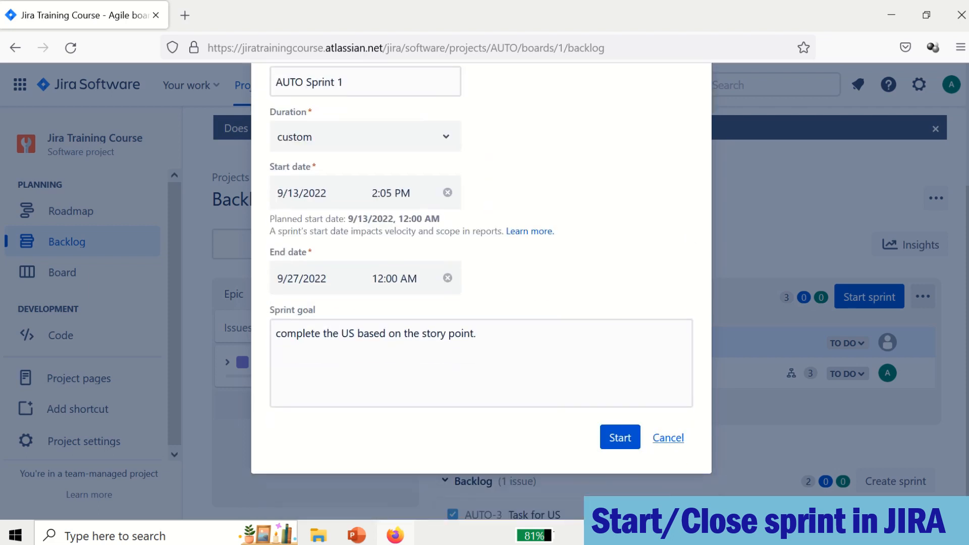
left_click(620, 438)
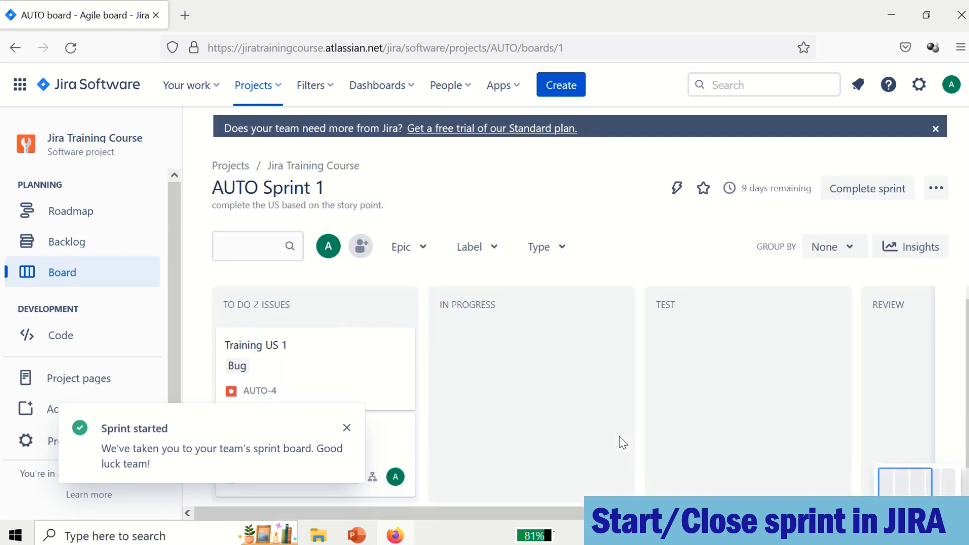
left_click(346, 429)
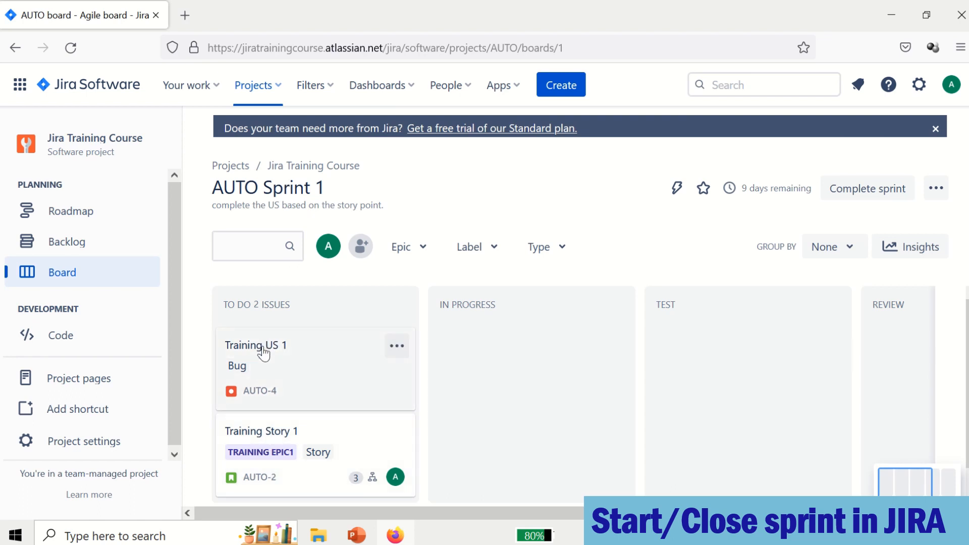
Advance the Training US 1 card across the sprint board from To Do through In Progress, Test and Review to Done
left_click_drag(263, 353, 477, 348)
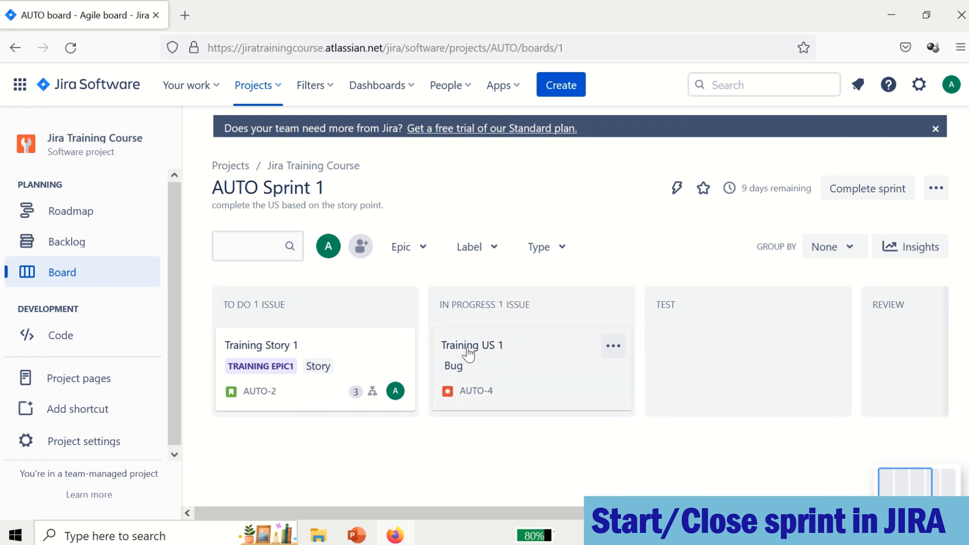
left_click_drag(468, 353, 673, 335)
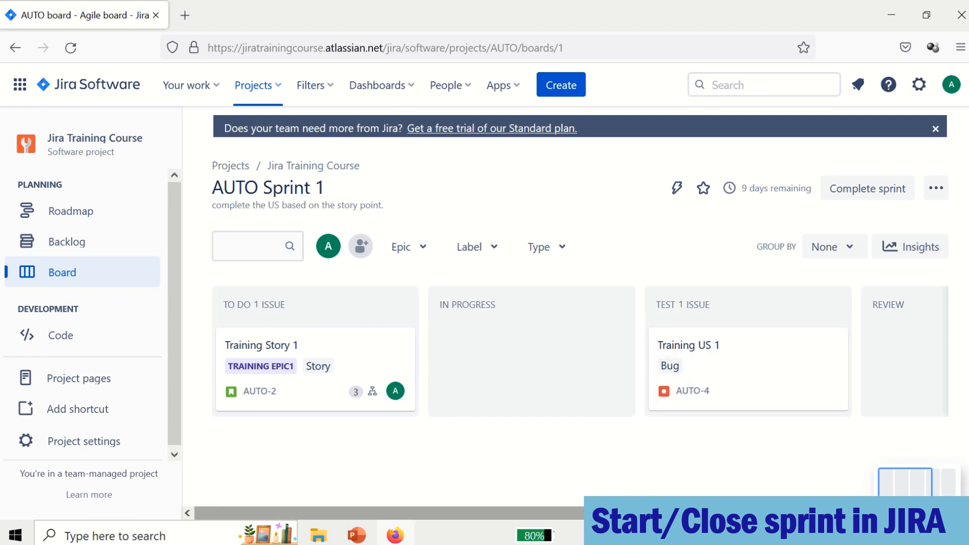
left_click_drag(637, 512, 801, 513)
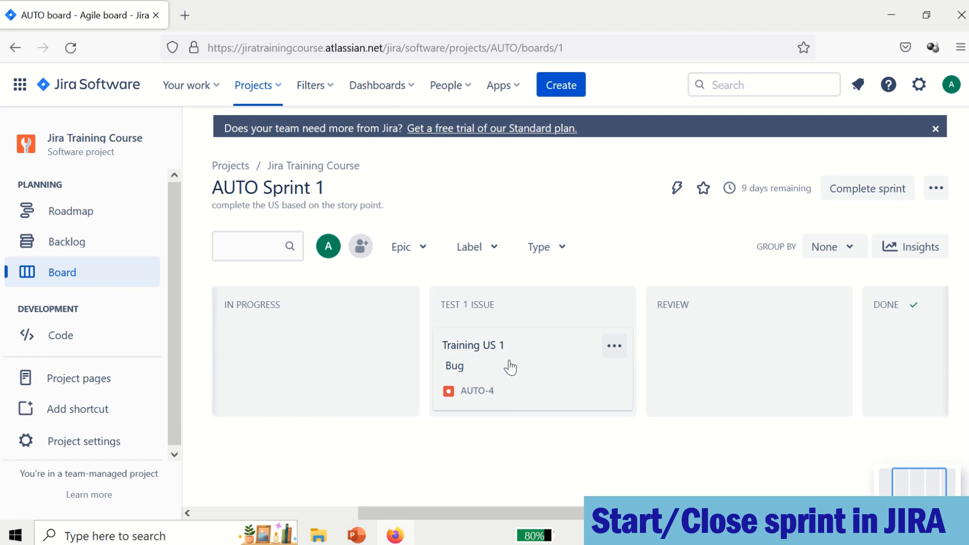
left_click_drag(510, 367, 727, 362)
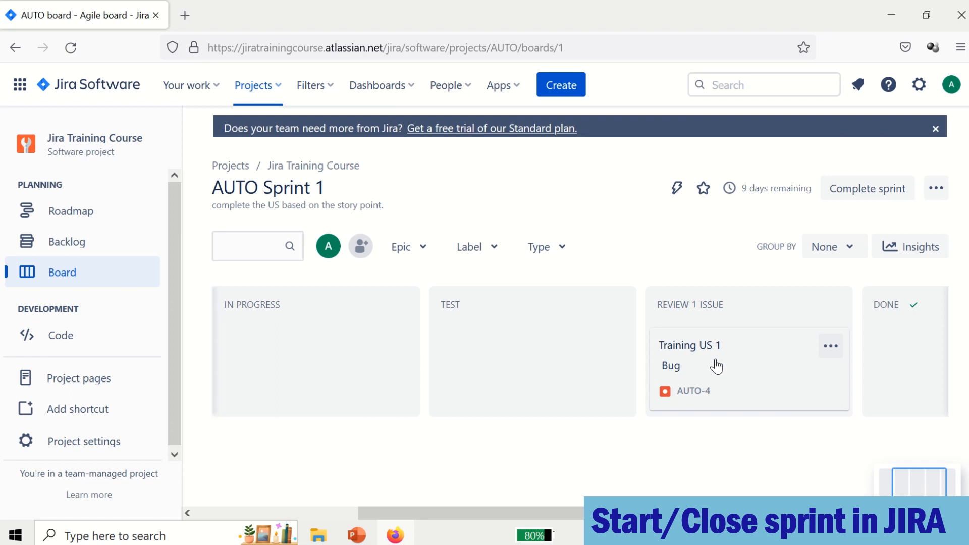
left_click_drag(717, 367, 776, 366)
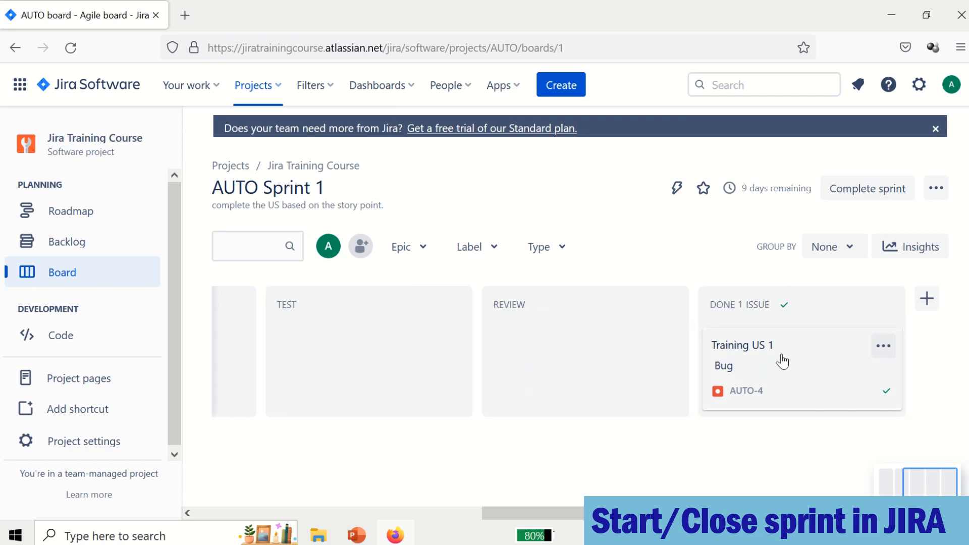
Open the Training US 1 details and follow the related issue AUTO-2 to review that story's child and linked issues
left_click(850, 378)
left_click(886, 349)
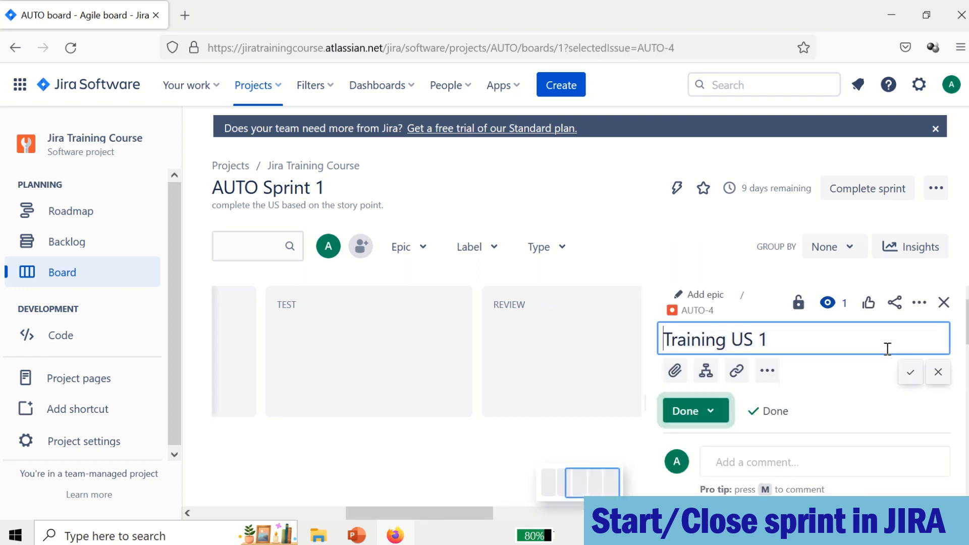
left_click_drag(967, 338, 922, 327)
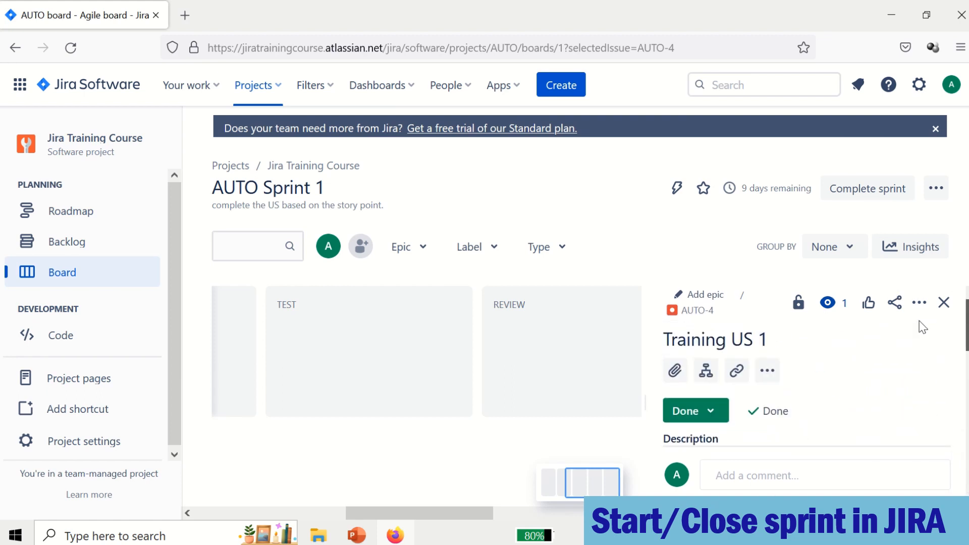
left_click(768, 372)
left_click(852, 359)
left_click_drag(966, 329, 967, 380)
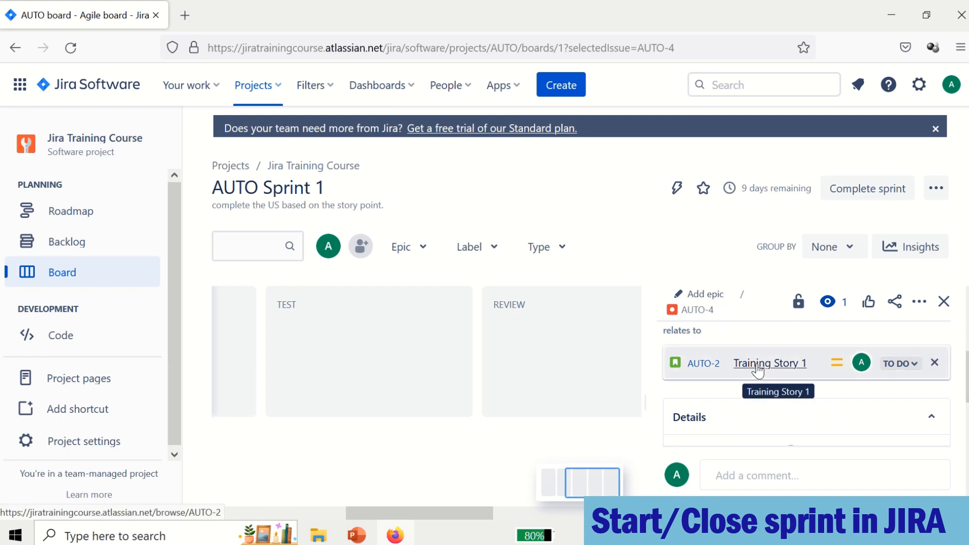
left_click(703, 363)
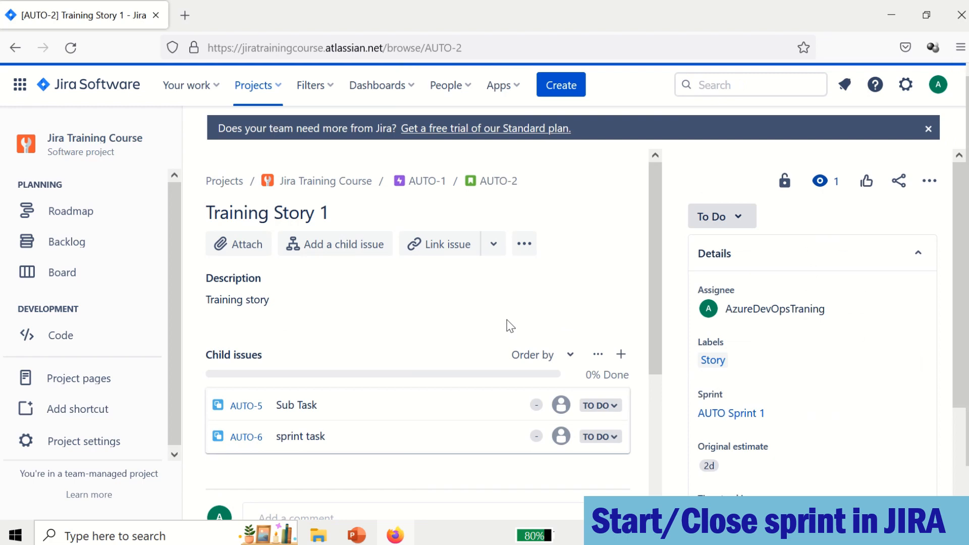
left_click_drag(651, 285, 671, 432)
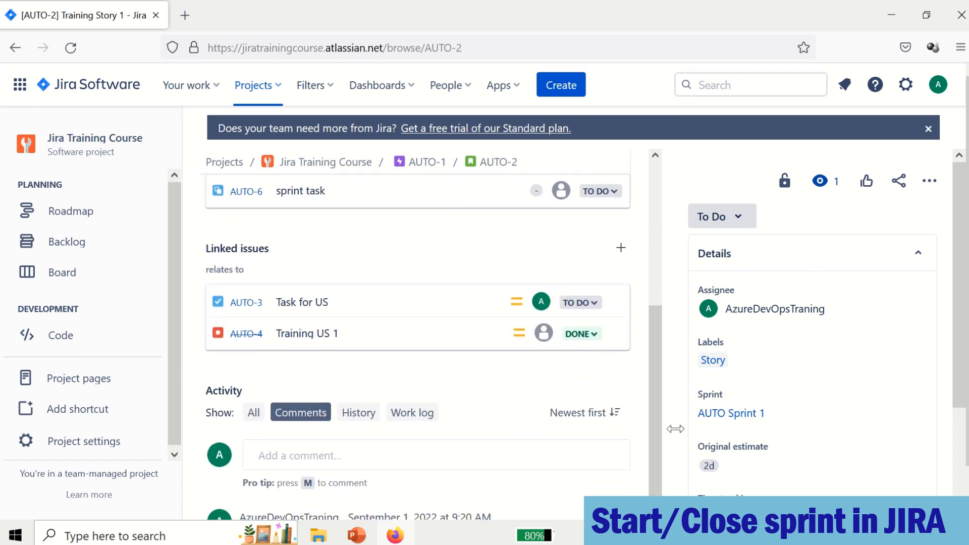
Review the change history of the AUTO-2 story and recheck its linked and child issues
left_click(364, 416)
left_click_drag(655, 339, 667, 509)
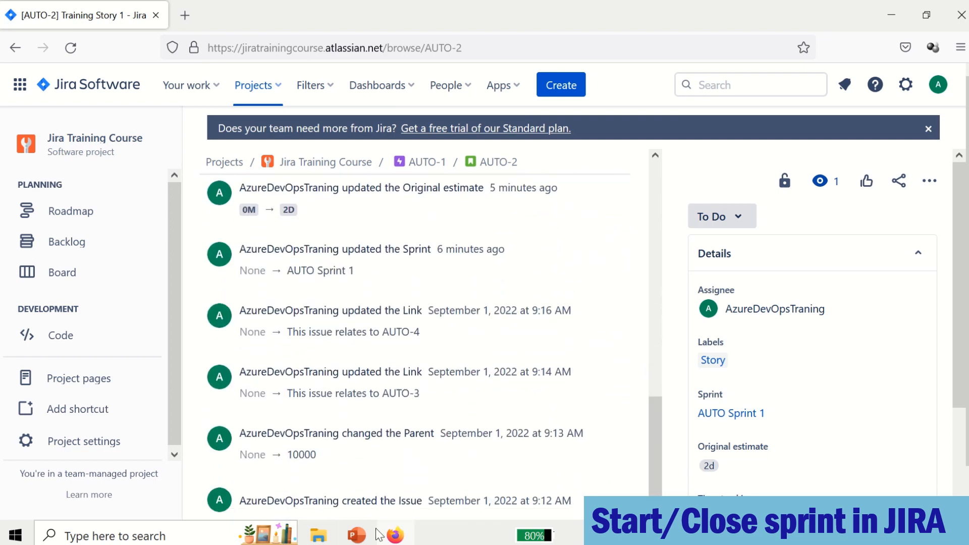
mouse_move(292, 504)
left_click_drag(652, 431, 649, 376)
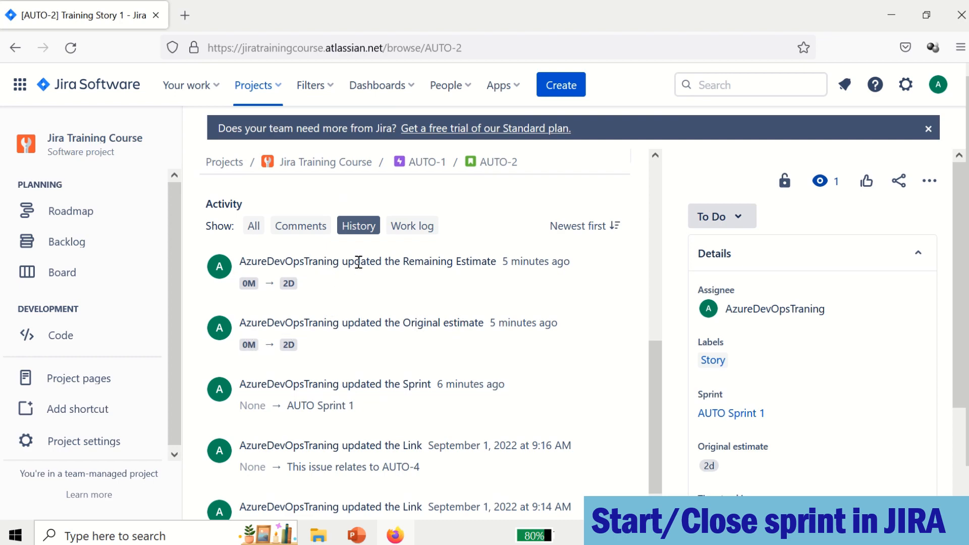
left_click_drag(659, 406, 660, 340)
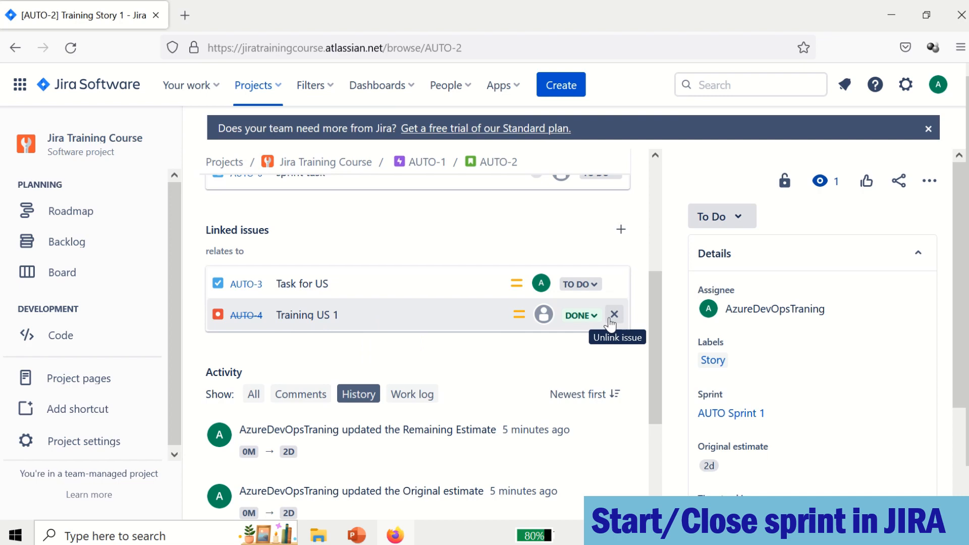
left_click_drag(657, 329, 659, 205)
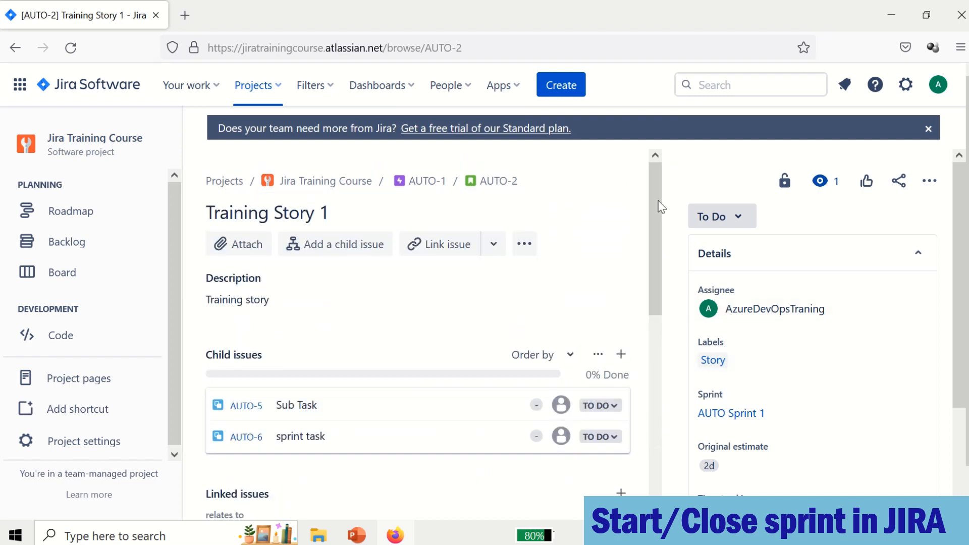
Return to the sprint board and advance the Training Story 1 card from To Do through In Progress and Test to Done
left_click(63, 272)
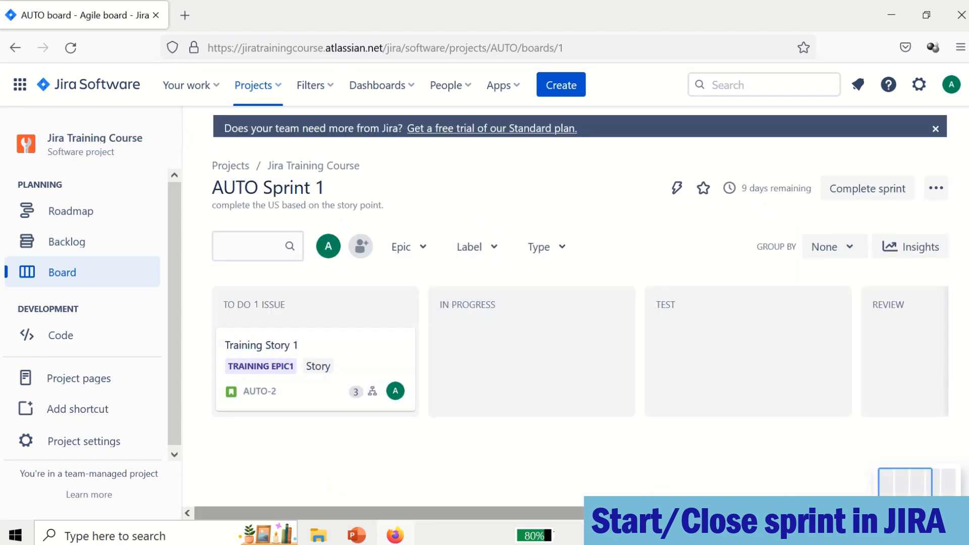
left_click_drag(651, 513, 963, 485)
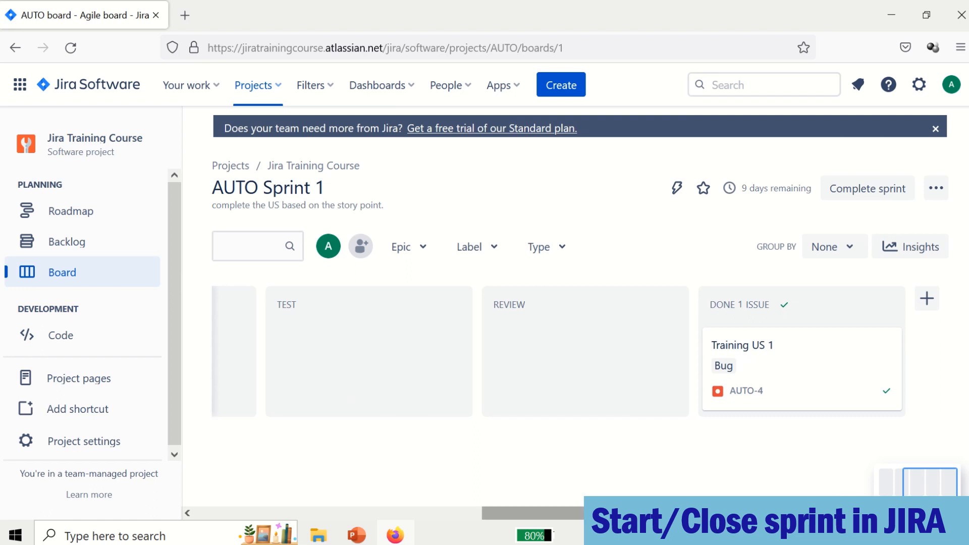
left_click_drag(843, 513, 307, 484)
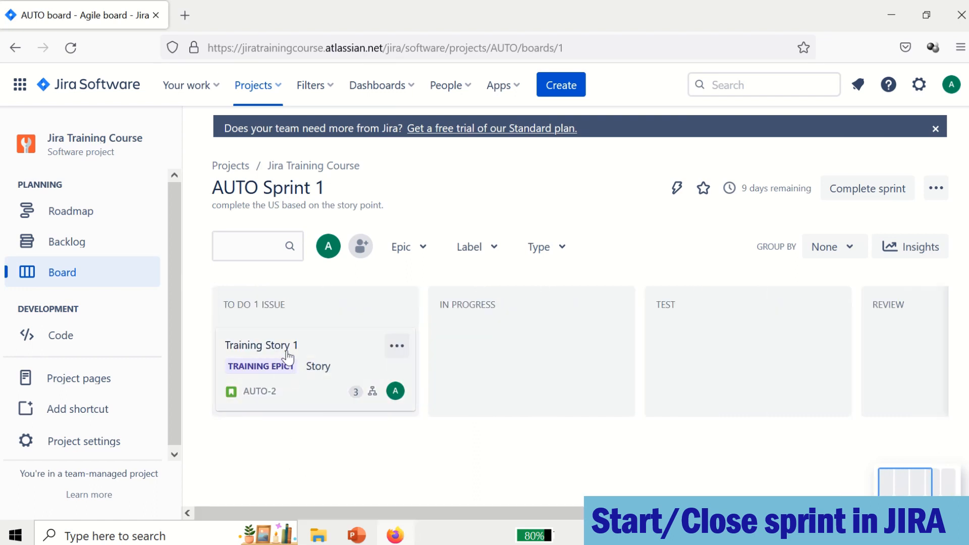
left_click_drag(283, 353, 482, 335)
left_click_drag(563, 333, 672, 332)
left_click_drag(639, 513, 904, 464)
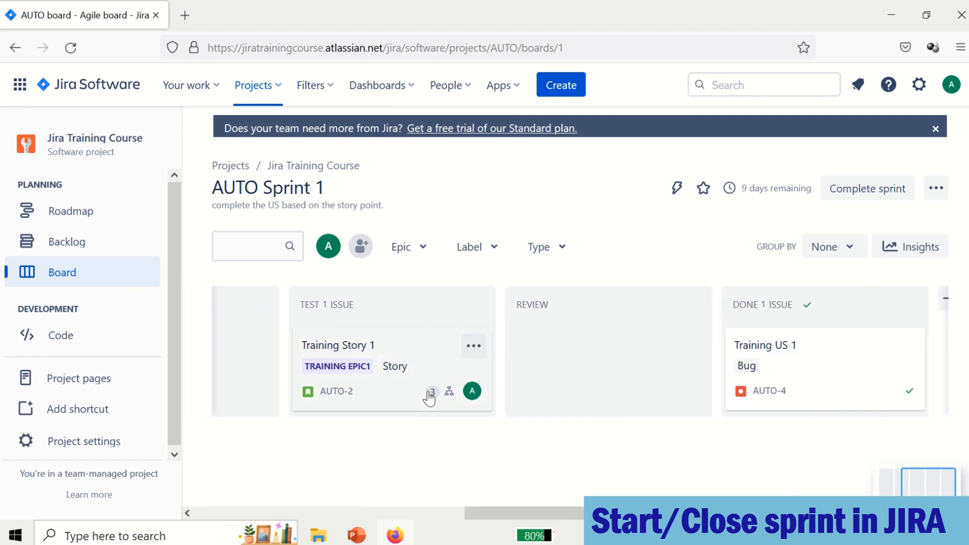
left_click_drag(480, 348, 967, 374)
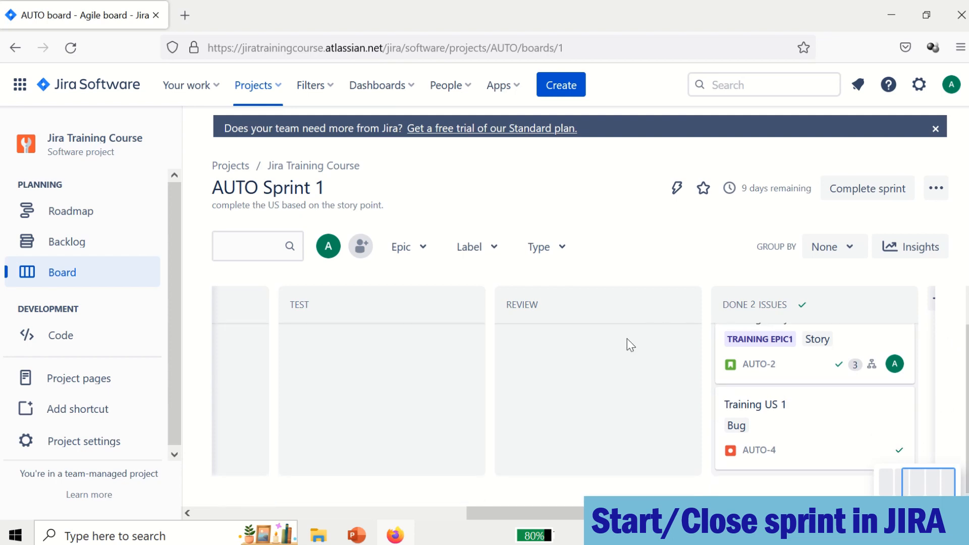
Check the status options of Training Story 1 in the backlog and try to complete AUTO Sprint 1
left_click(71, 248)
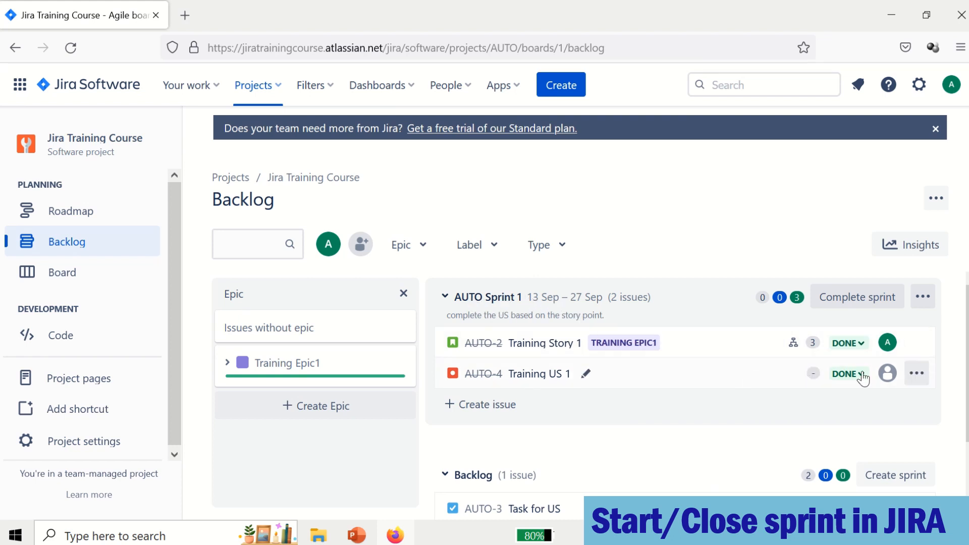
left_click(861, 344)
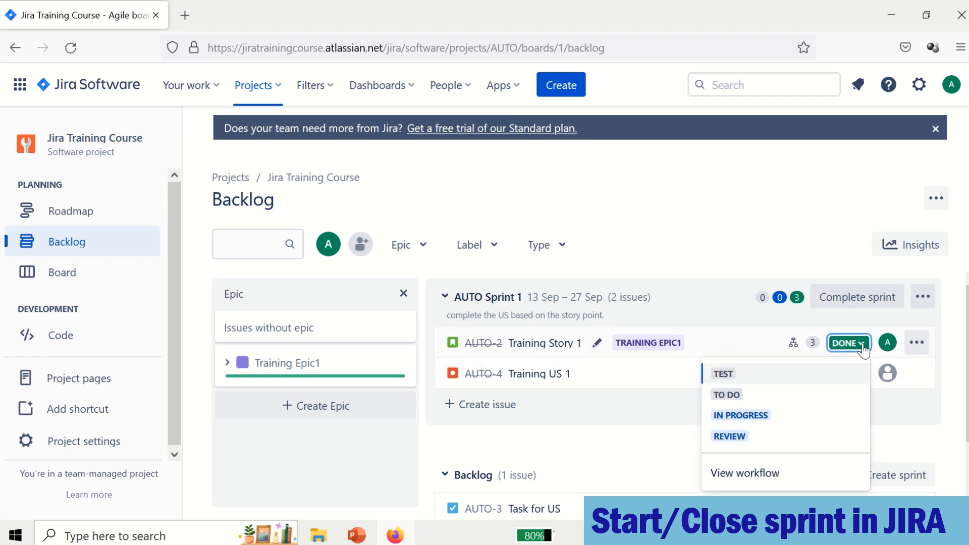
left_click(769, 242)
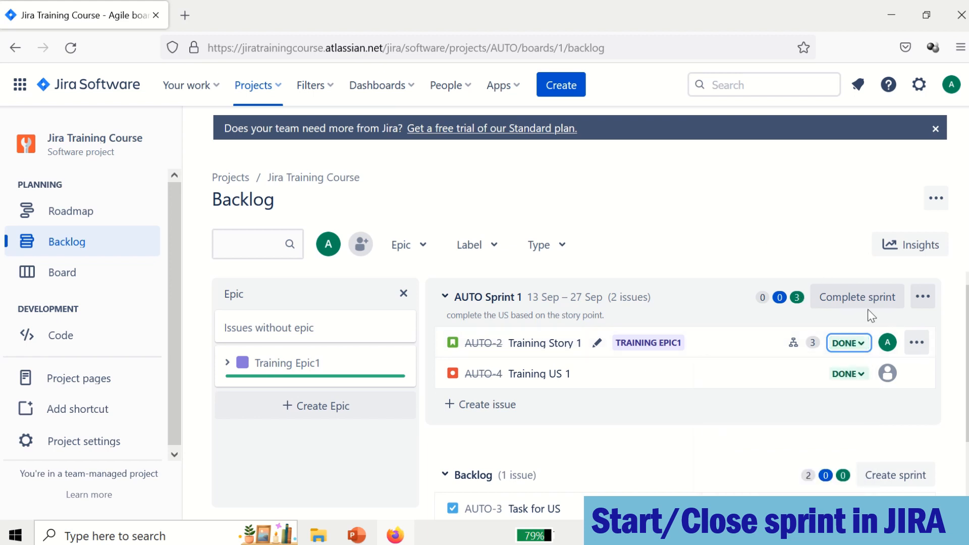
left_click(812, 233)
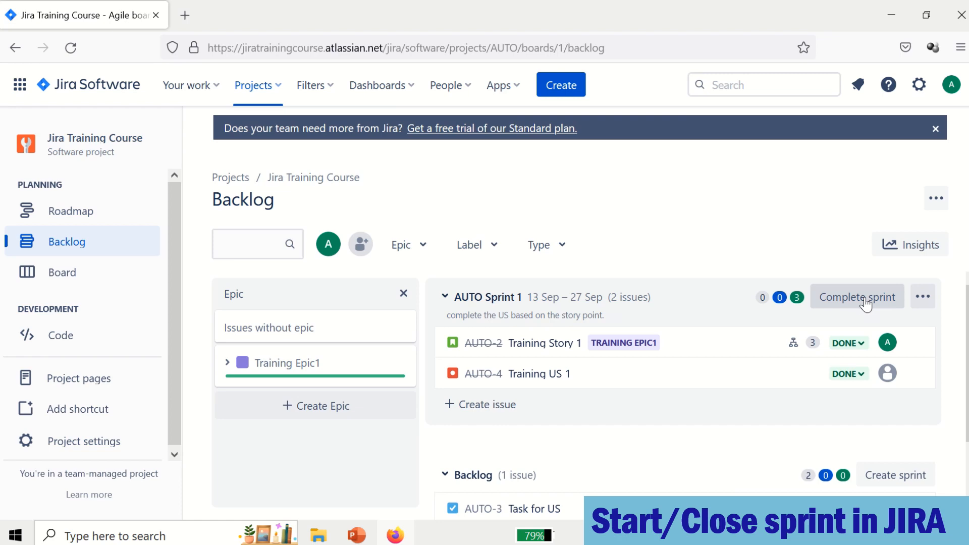
left_click(864, 297)
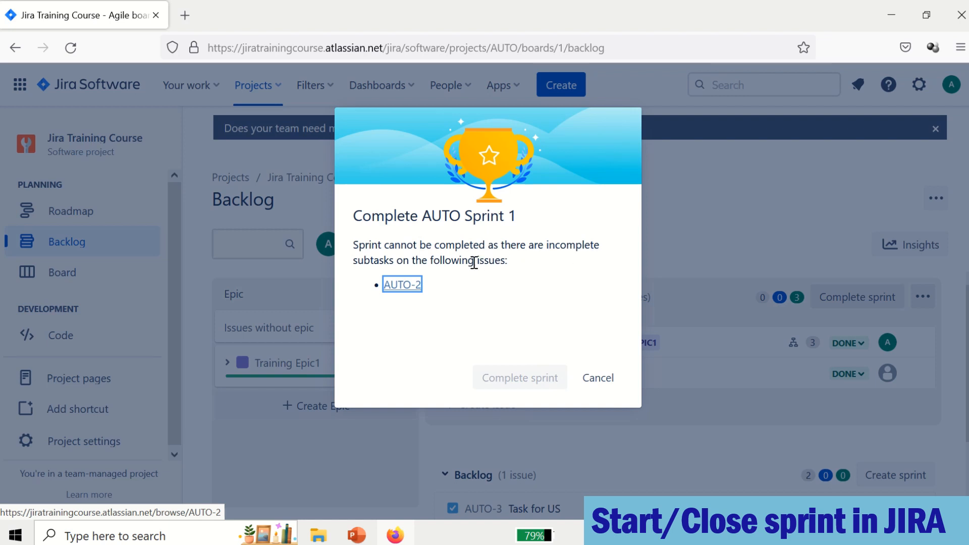
Open AUTO-2 from the sprint completion dialog and set its child issues AUTO-5 Sub Task and AUTO-6 sprint task to Done
left_click(412, 285)
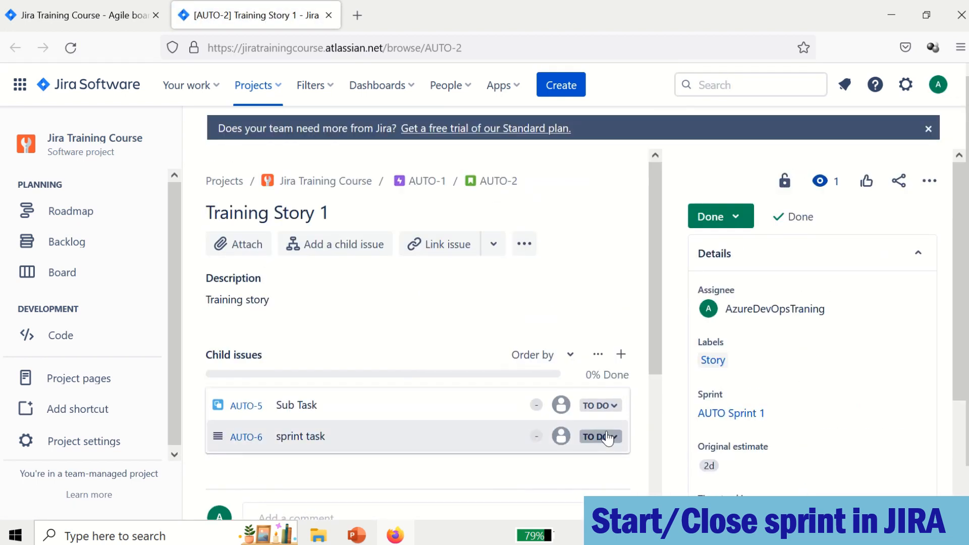
left_click(613, 408)
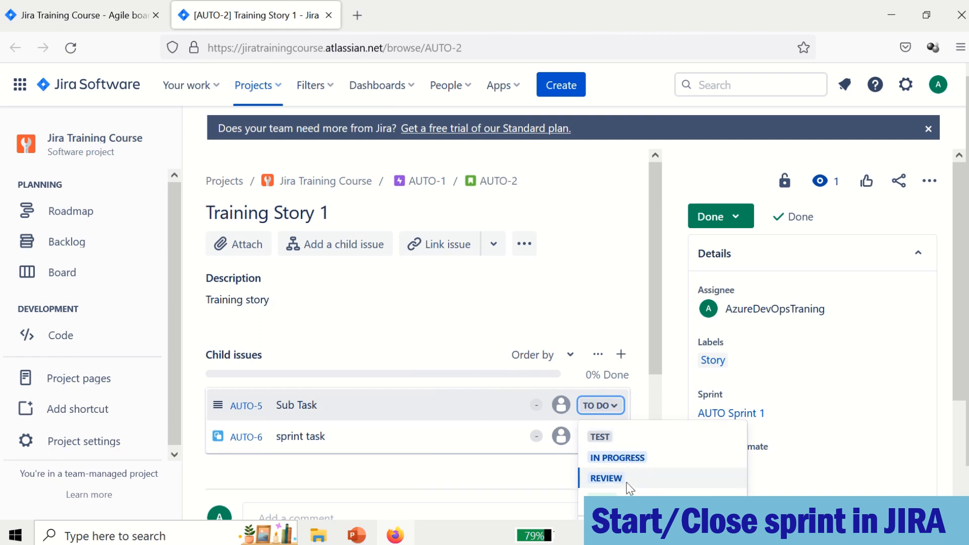
left_click(606, 499)
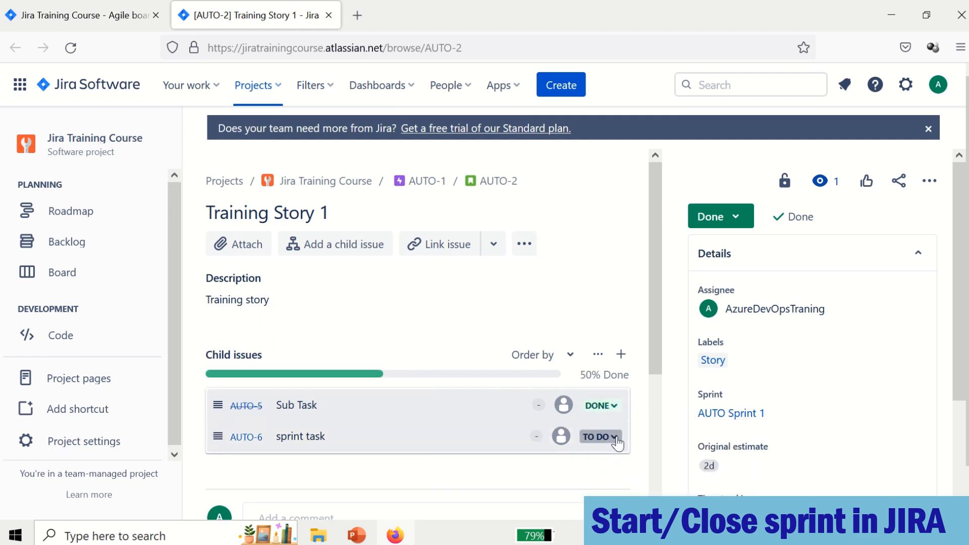
left_click(617, 443)
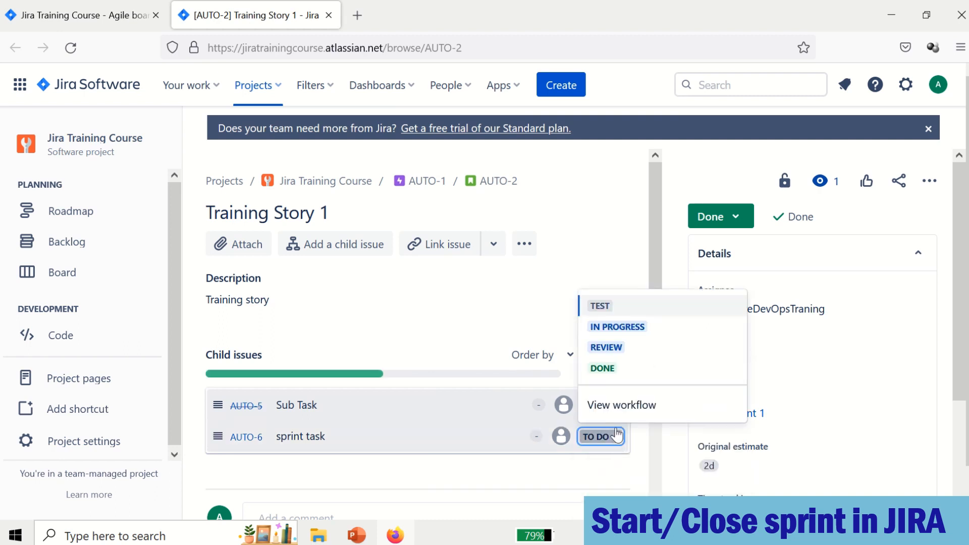
left_click(606, 368)
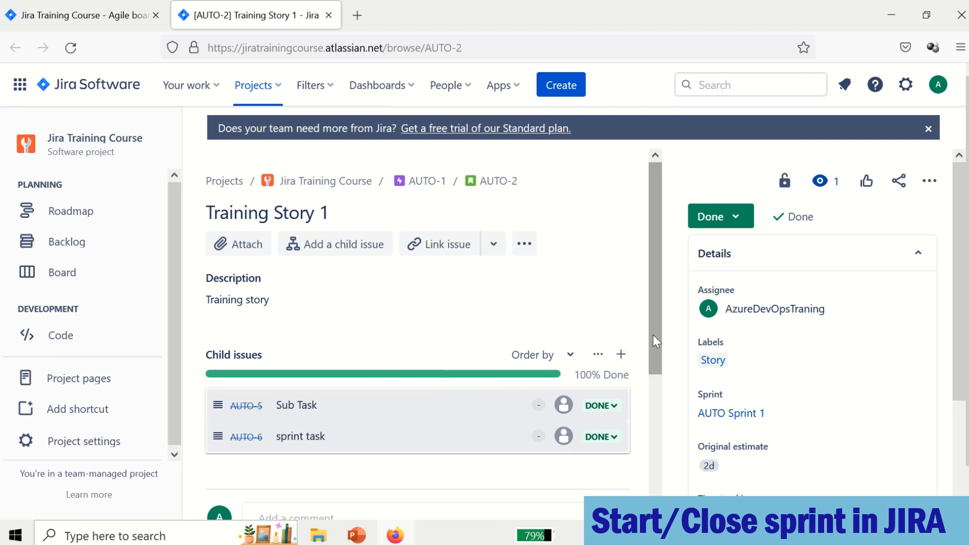
scroll(653, 335, "down", 3)
scroll(669, 458, "down", 3)
scroll(659, 274, "up", 5)
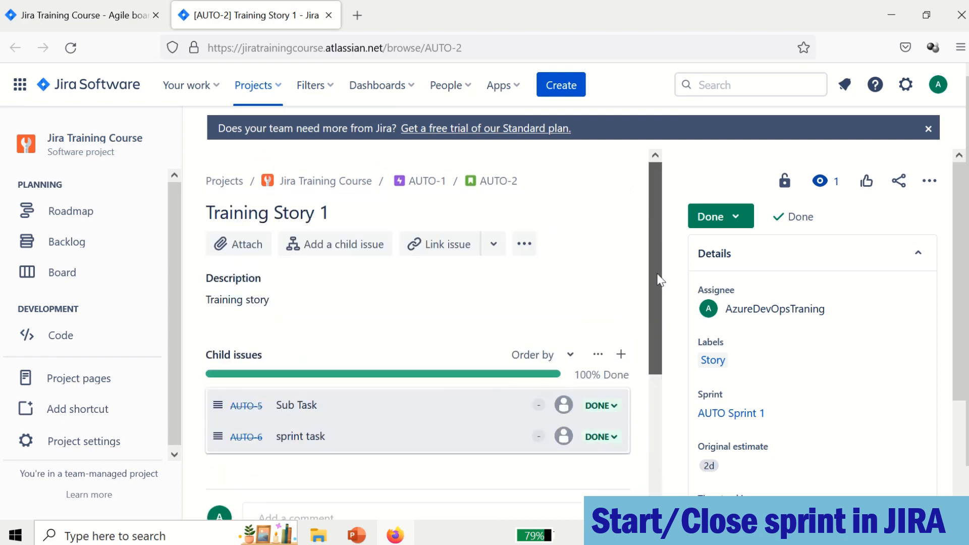
left_click(710, 222)
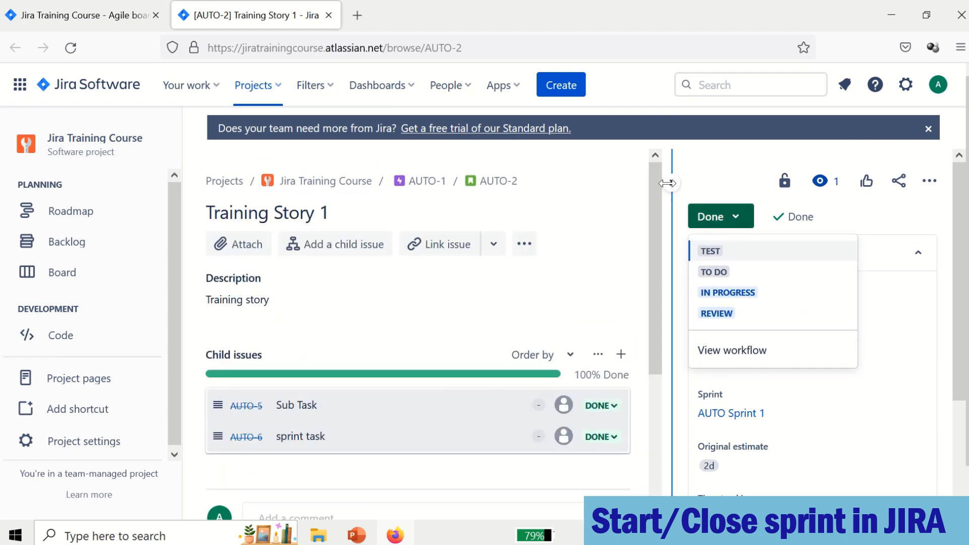
Return to the backlog, complete AUTO Sprint 1 and look over the next sprint and the remaining backlog
left_click(65, 252)
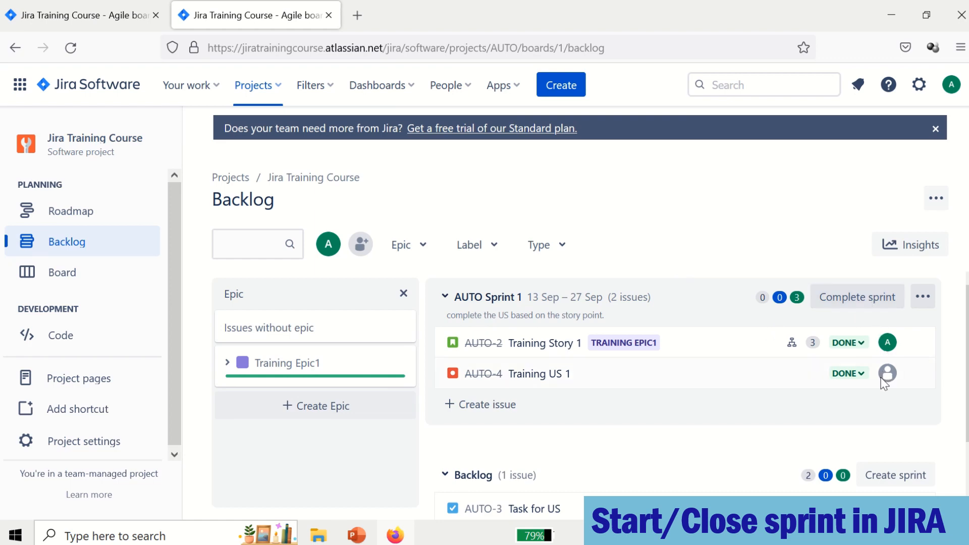
left_click(853, 299)
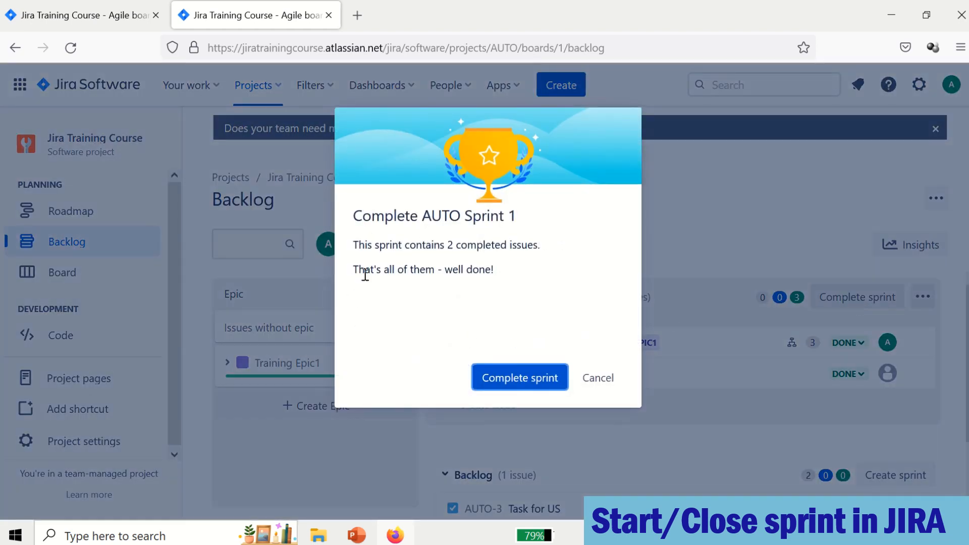
left_click_drag(364, 245, 551, 249)
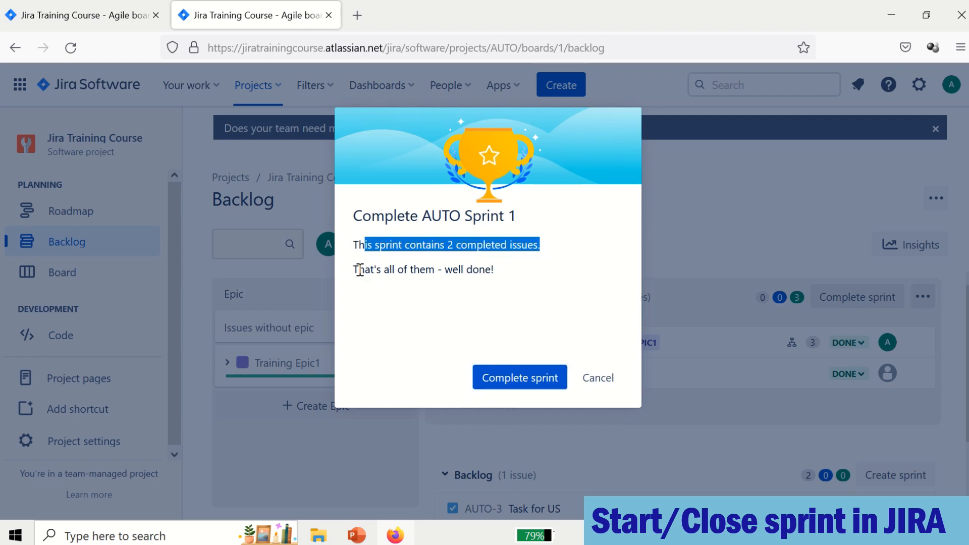
left_click_drag(360, 270, 501, 271)
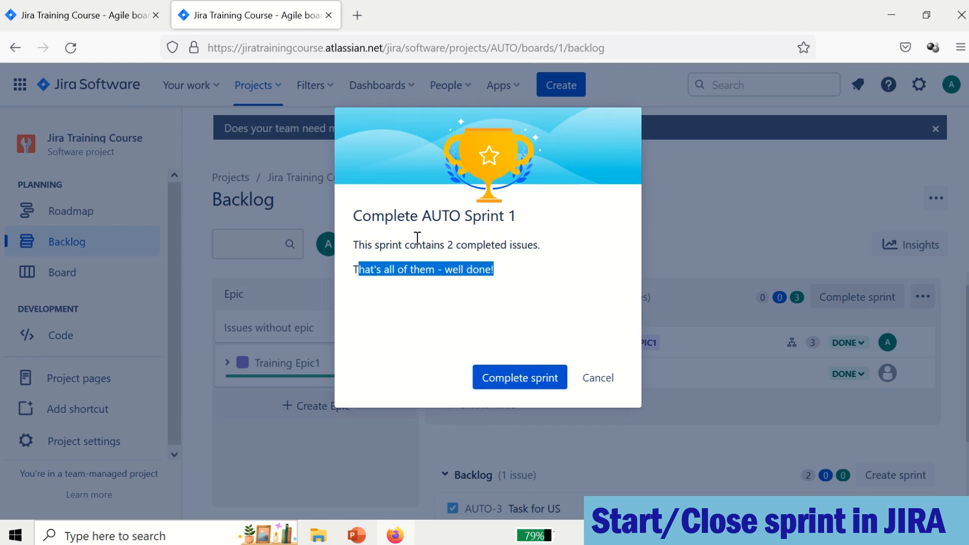
left_click_drag(363, 222, 537, 272)
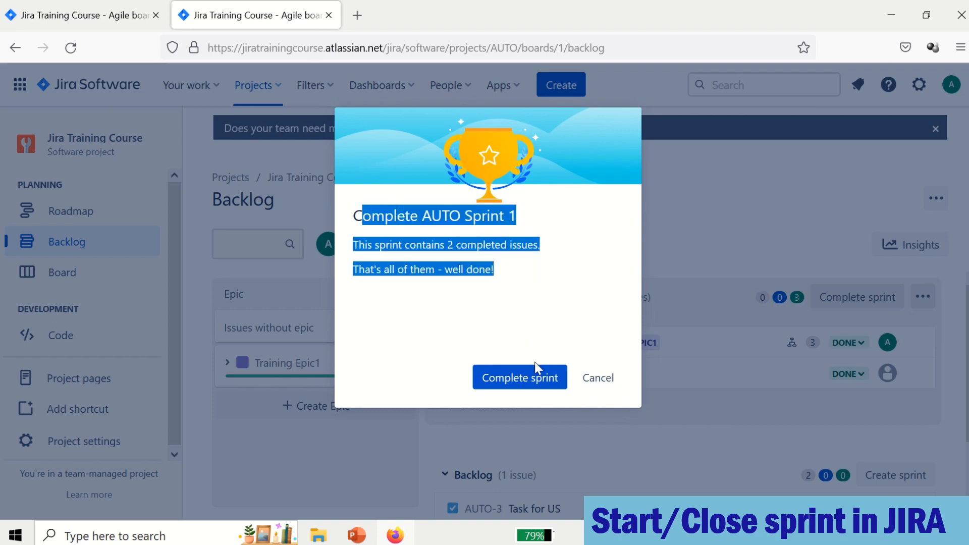
left_click(534, 384)
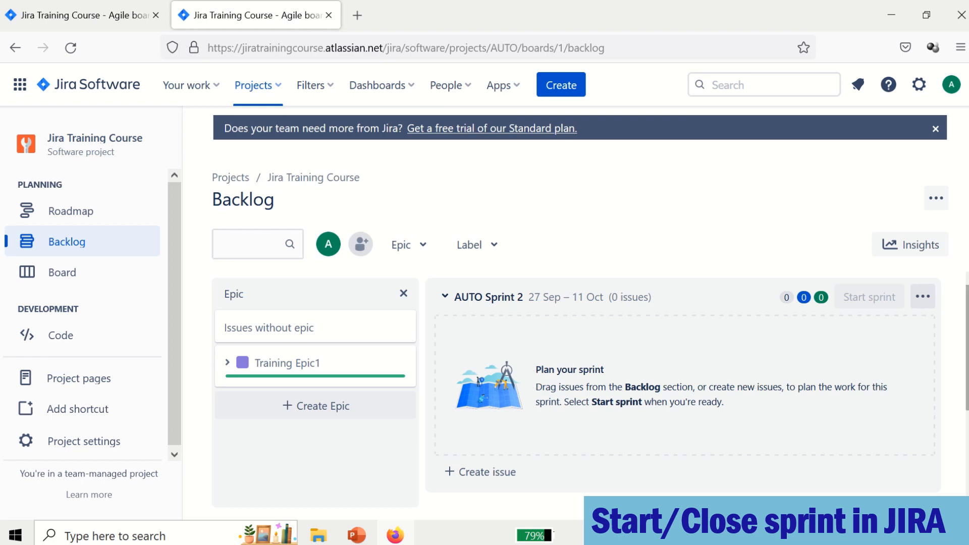
scroll(948, 345, "down", 3)
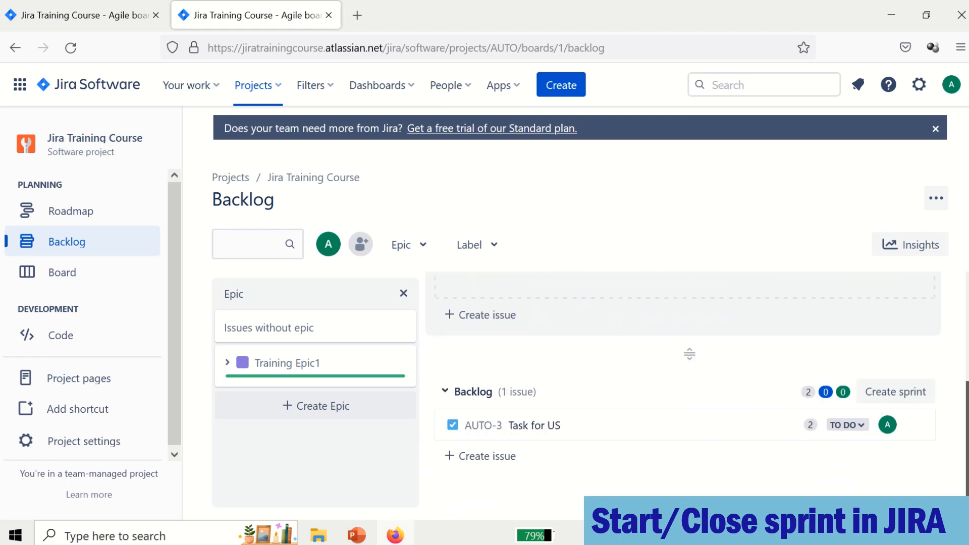
scroll(689, 354, "up", 3)
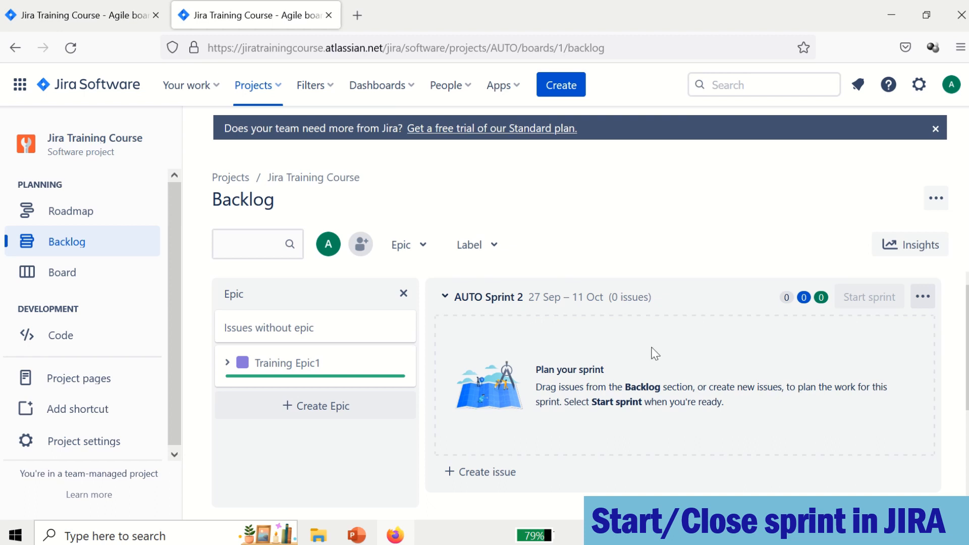